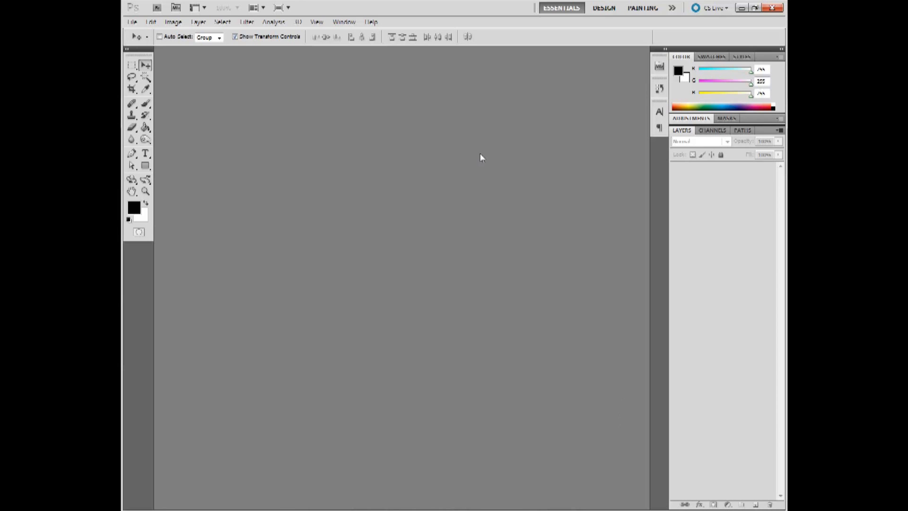
Create a new white square document 981 by 981 pixels.
left_click(132, 22)
left_click(134, 34)
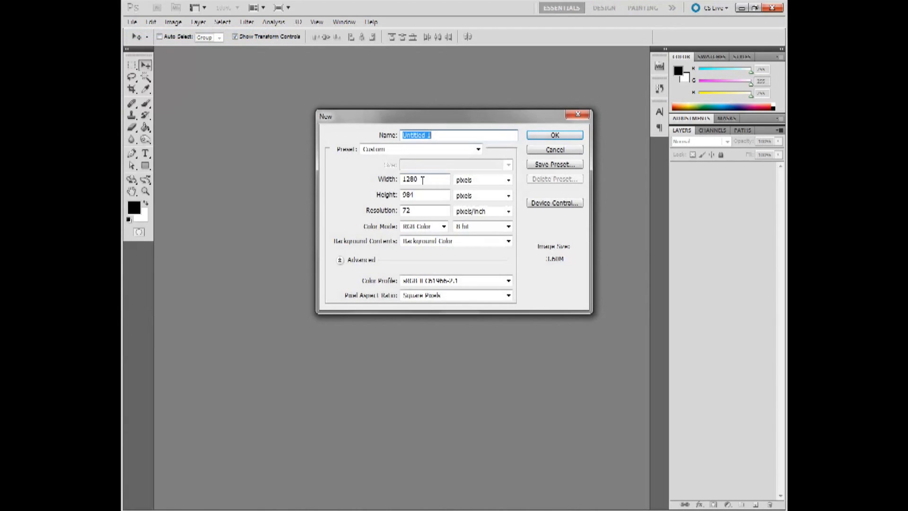
double_click(421, 180)
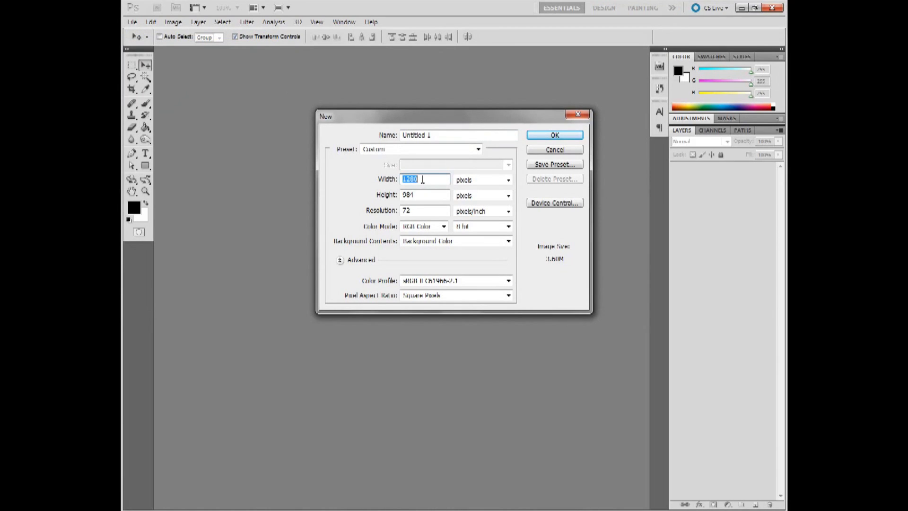
type("984")
left_click(413, 196)
left_click(546, 137)
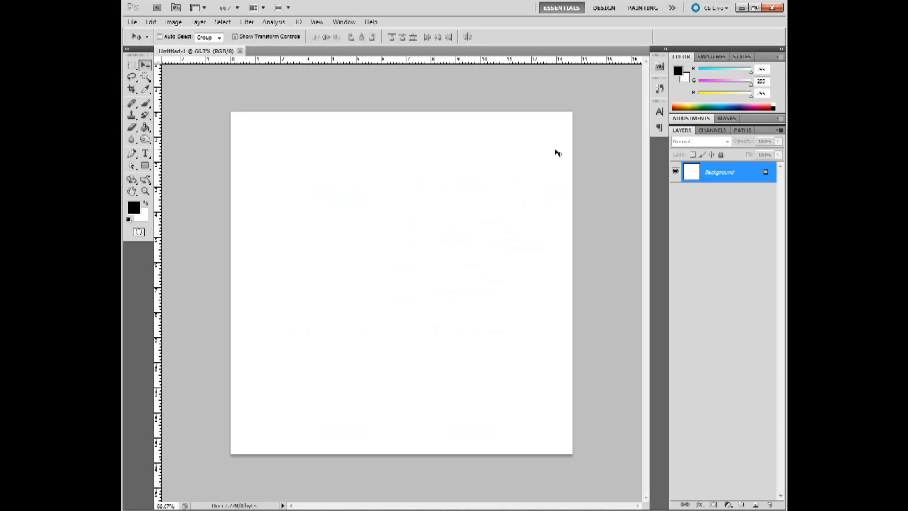
Set the foreground colour to a lighter golden-brown by entering its hex value.
left_click(134, 208)
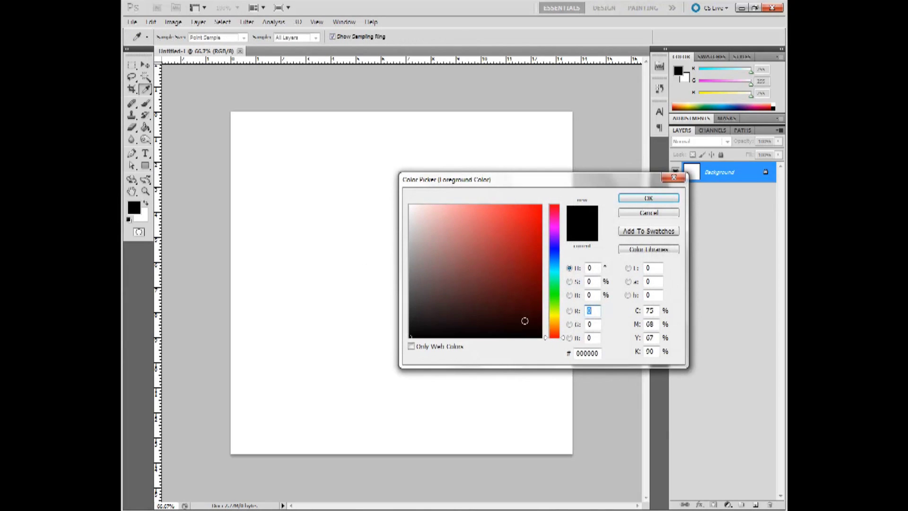
left_click(592, 353)
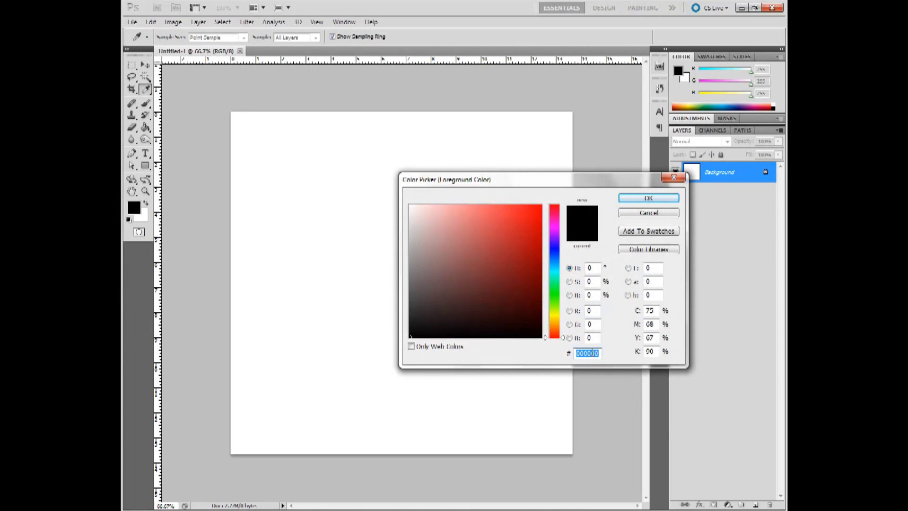
type("77")
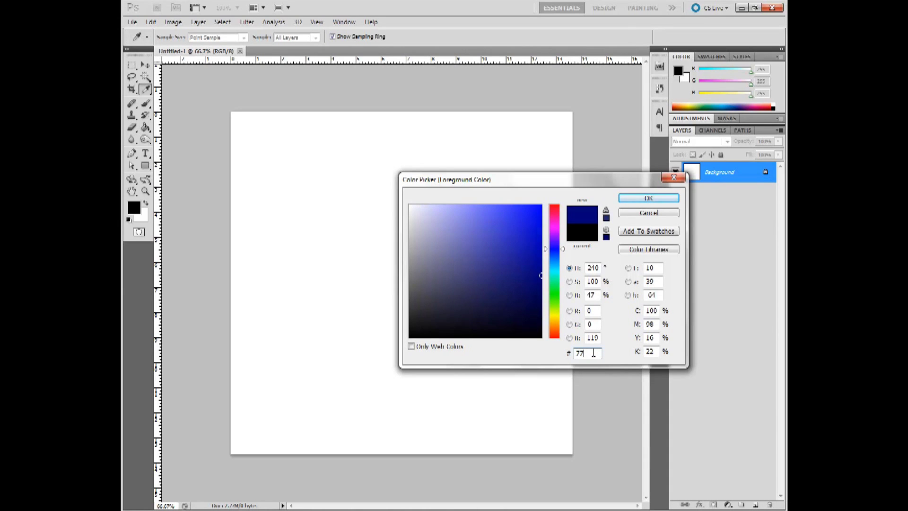
type("06130")
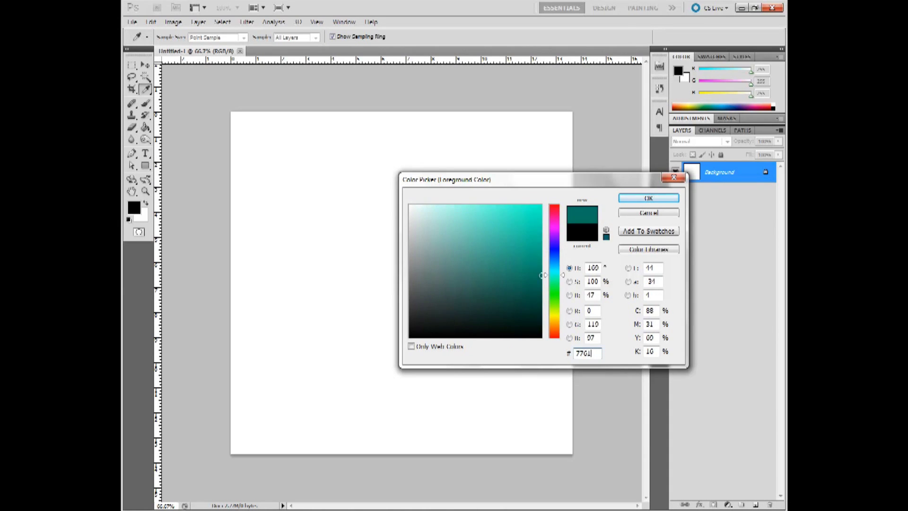
left_click(646, 198)
key("v")
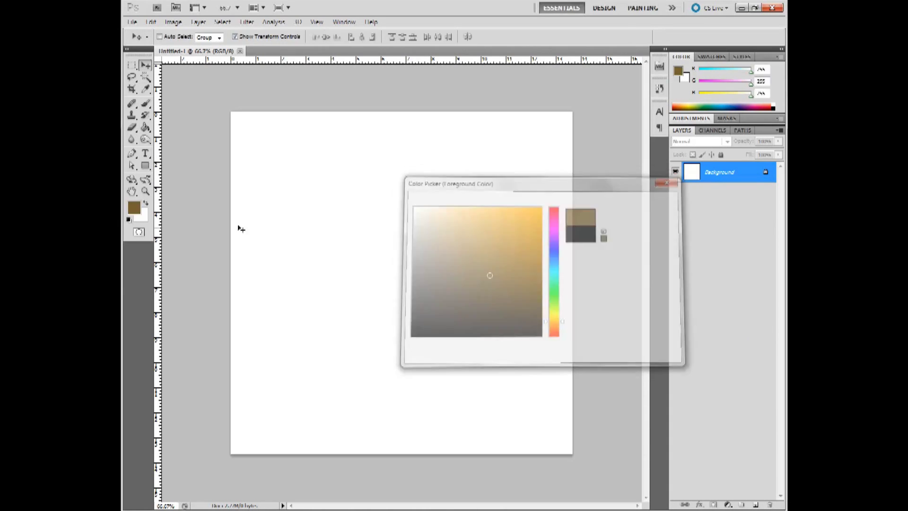
Swap the colours and make the foreground dark brown, hex 402810.
left_click(146, 202)
left_click(134, 208)
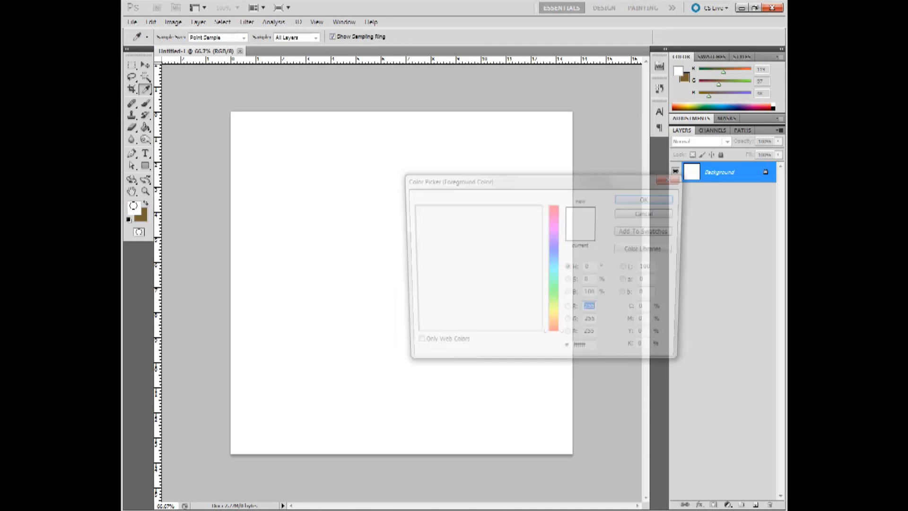
left_click(594, 356)
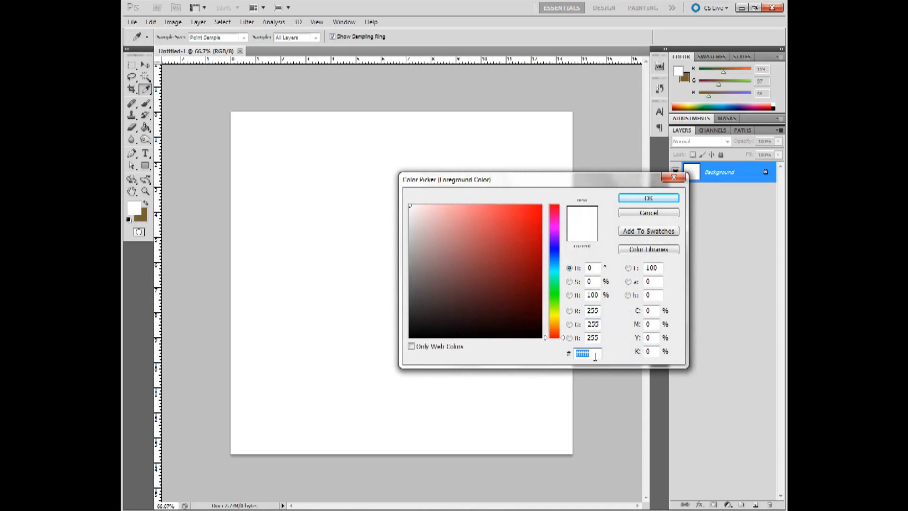
type("40")
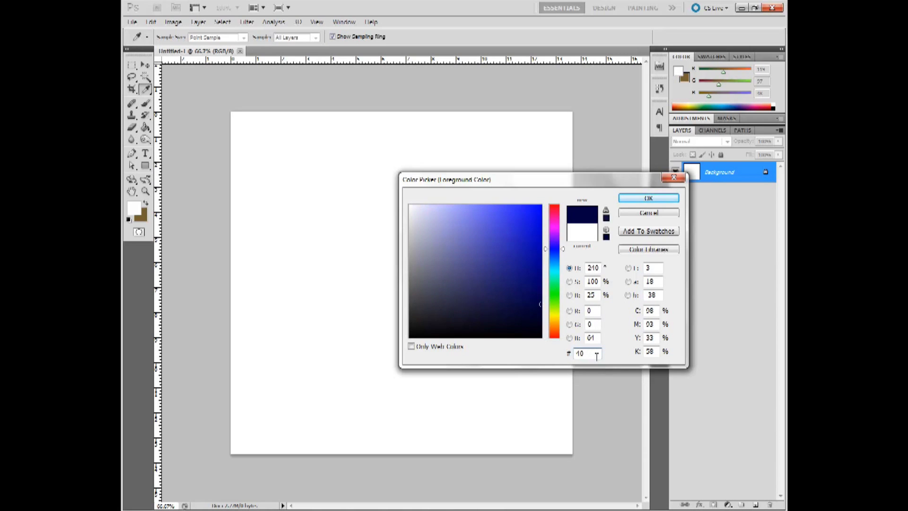
type("28")
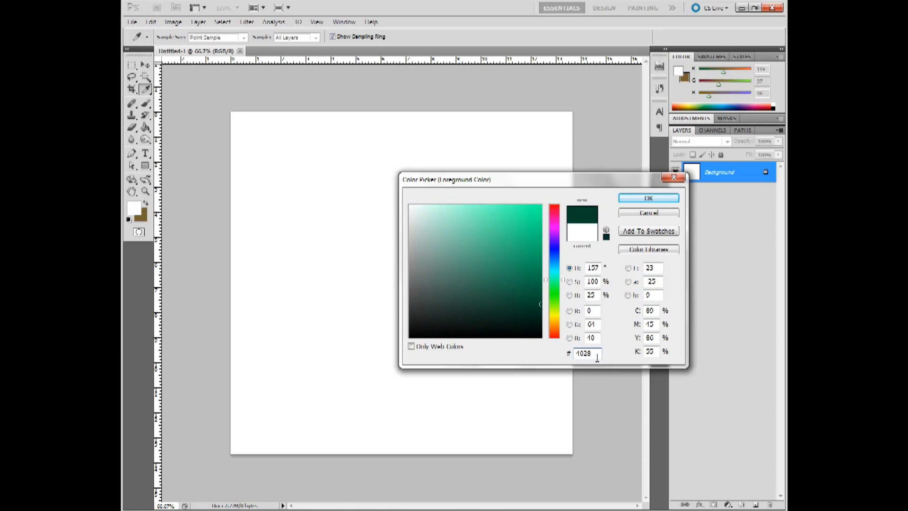
type("10")
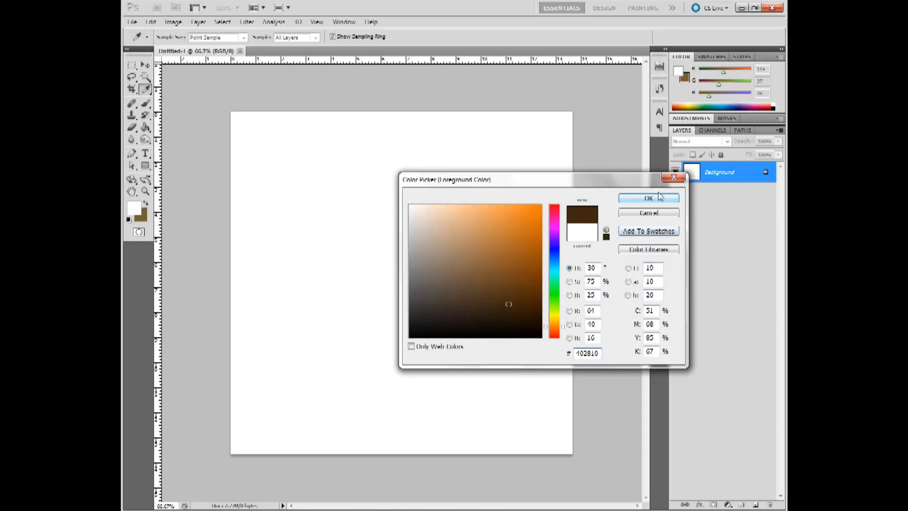
left_click(658, 200)
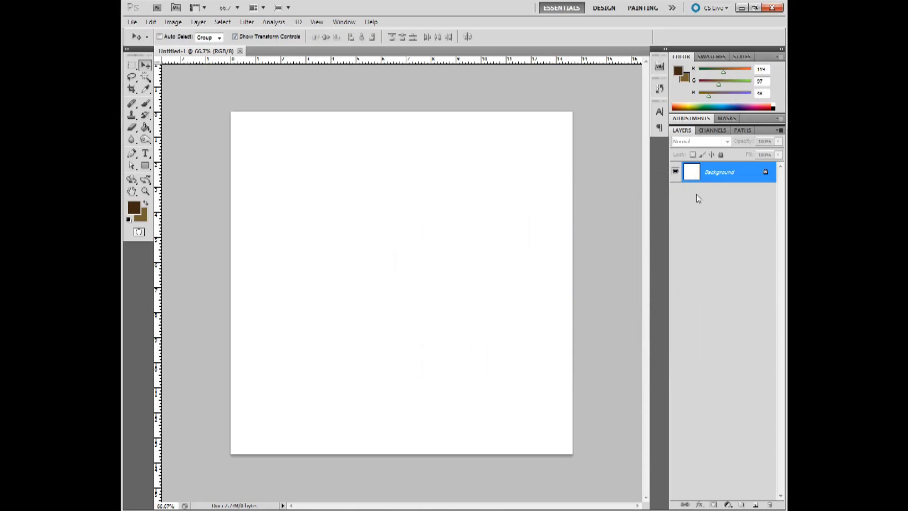
Apply Render > Fibers with Variance raised to about 16 and Strength 16.
left_click(242, 24)
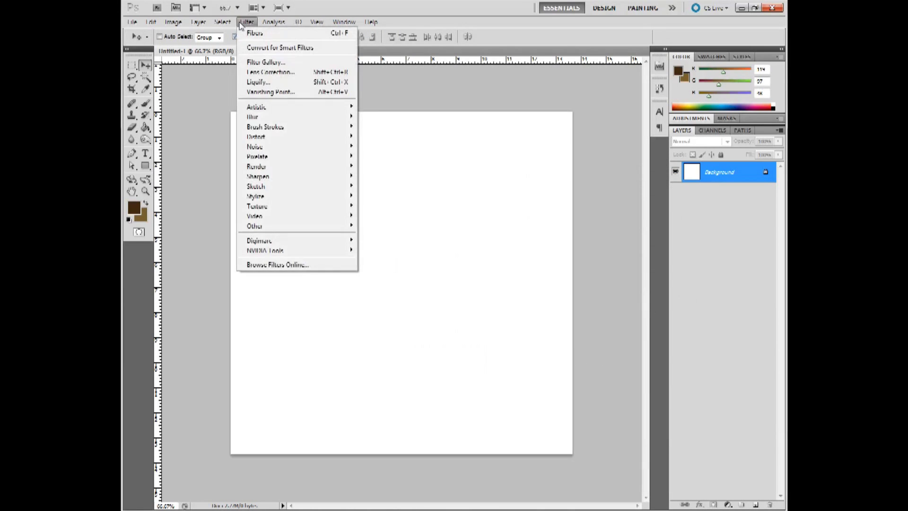
mouse_move(283, 166)
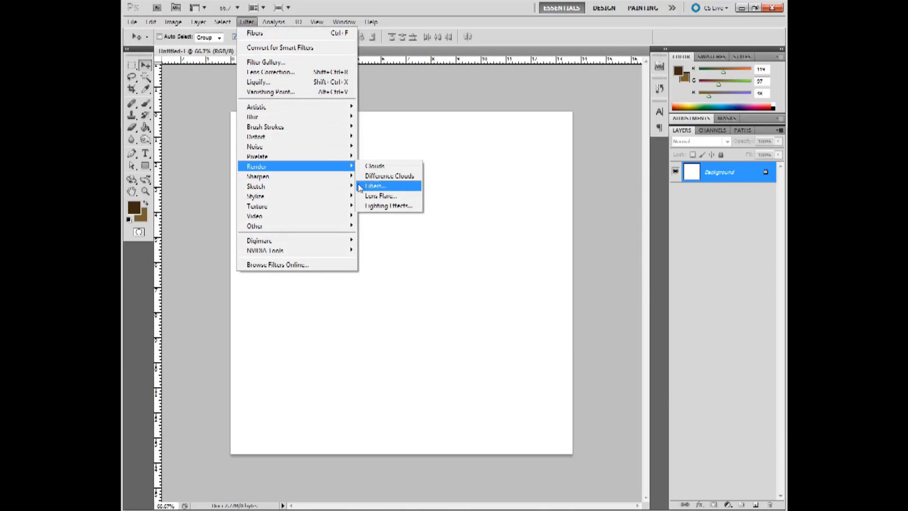
left_click(360, 186)
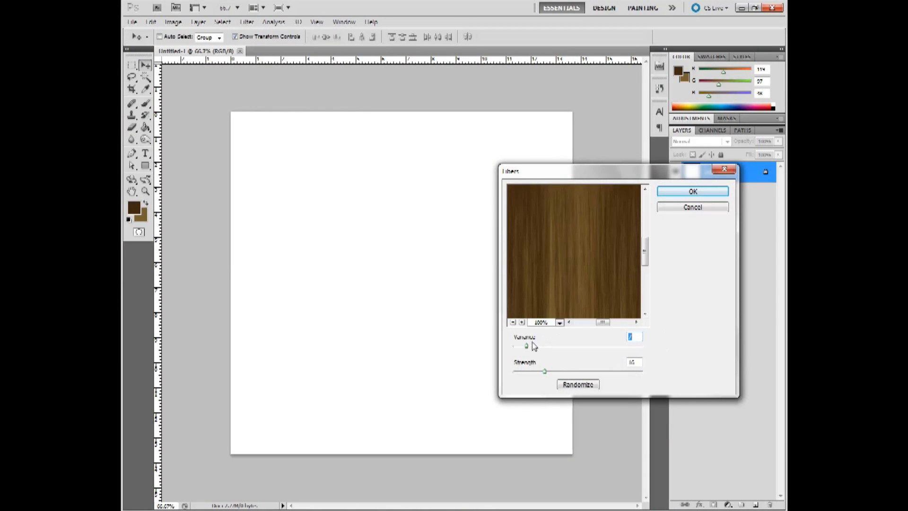
left_click_drag(526, 349, 548, 348)
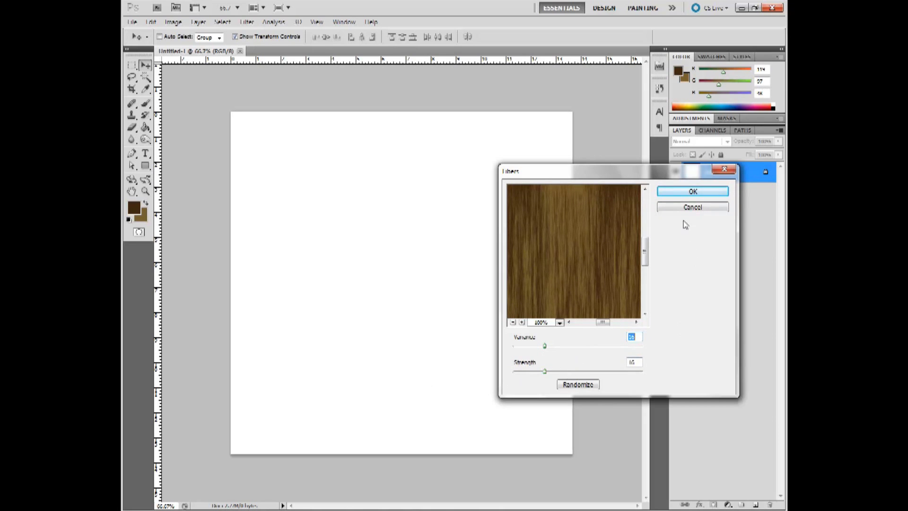
left_click(684, 193)
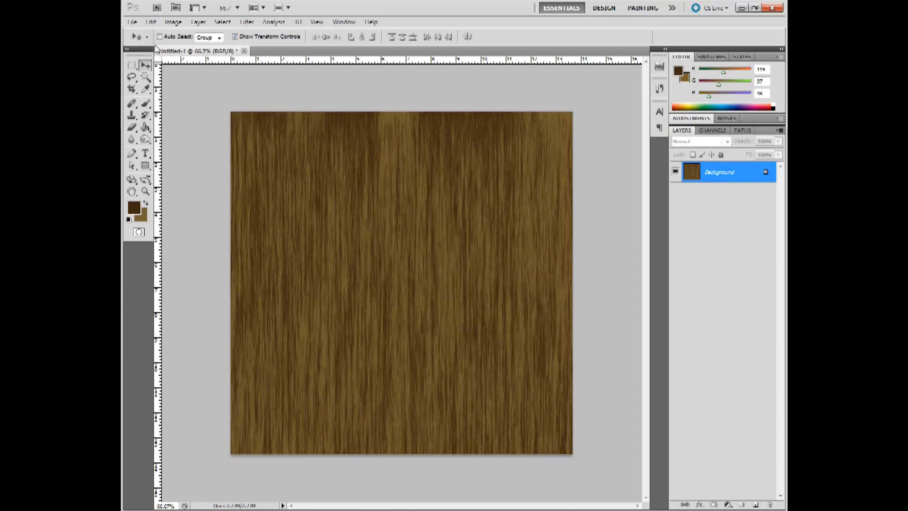
Make a same-size Untitled-2, crop it to a narrow left strip, then return to Untitled-1.
left_click(151, 22)
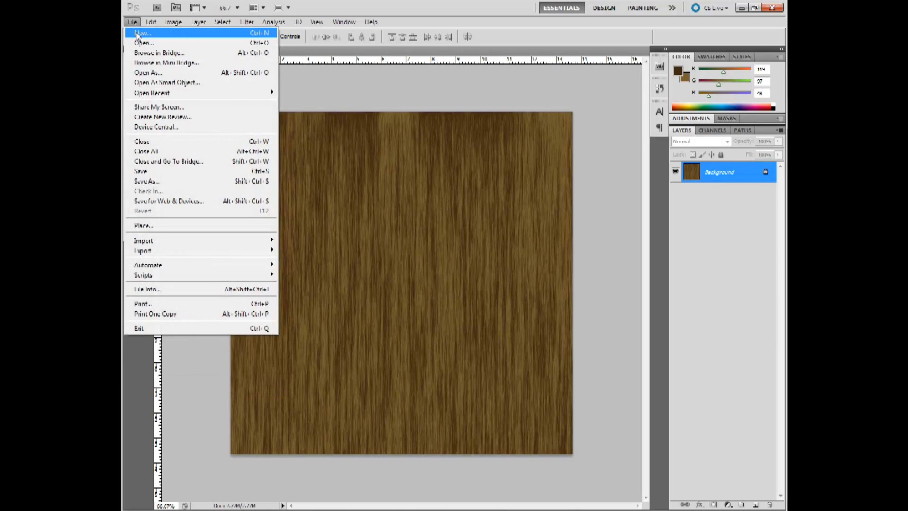
left_click(138, 34)
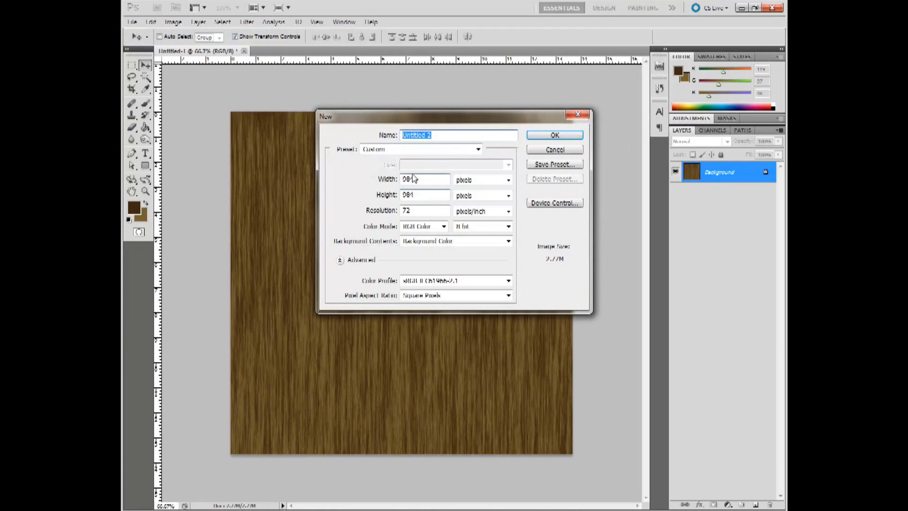
left_click(570, 135)
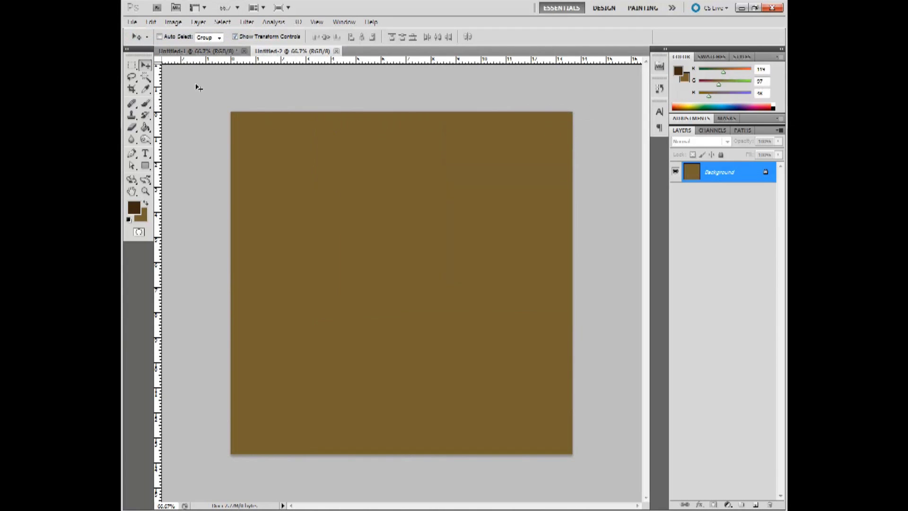
left_click(131, 89)
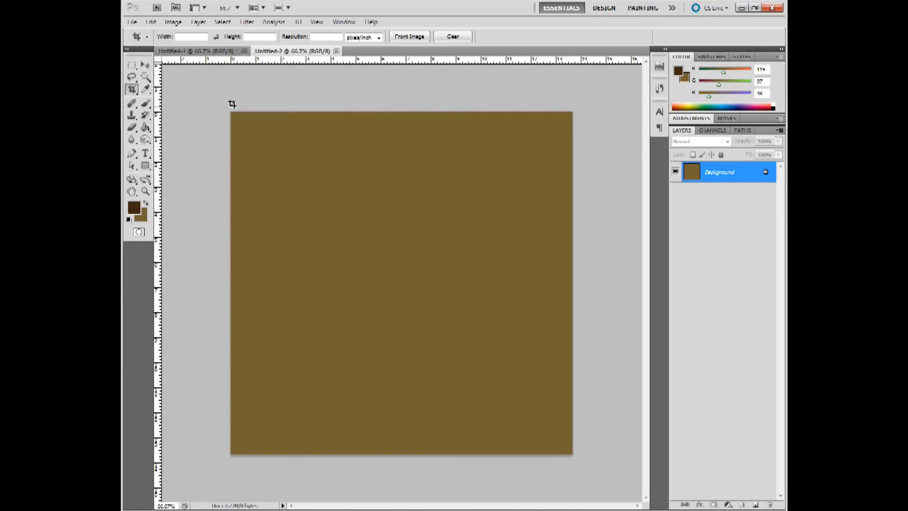
left_click_drag(232, 144, 266, 462)
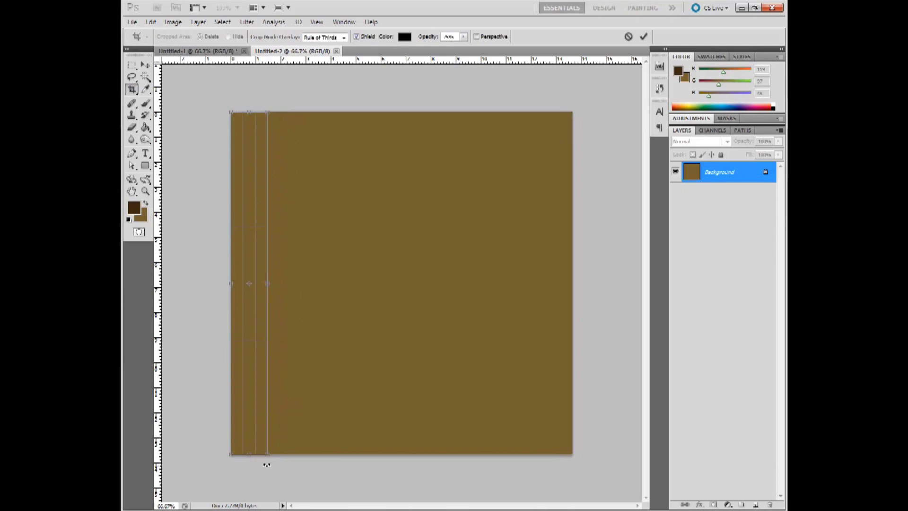
key("Return")
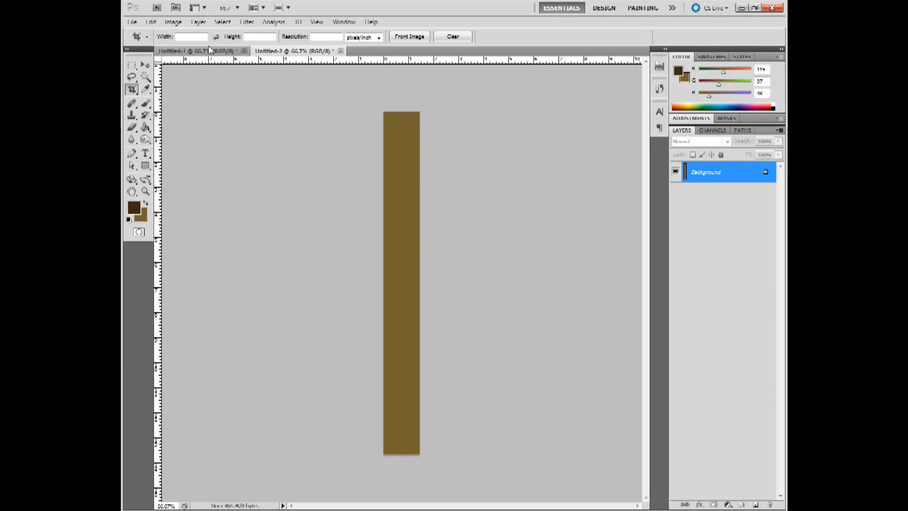
left_click(186, 52)
Convert the background to Layer 0 and copy the wood texture into Untitled-2.
left_click(145, 66)
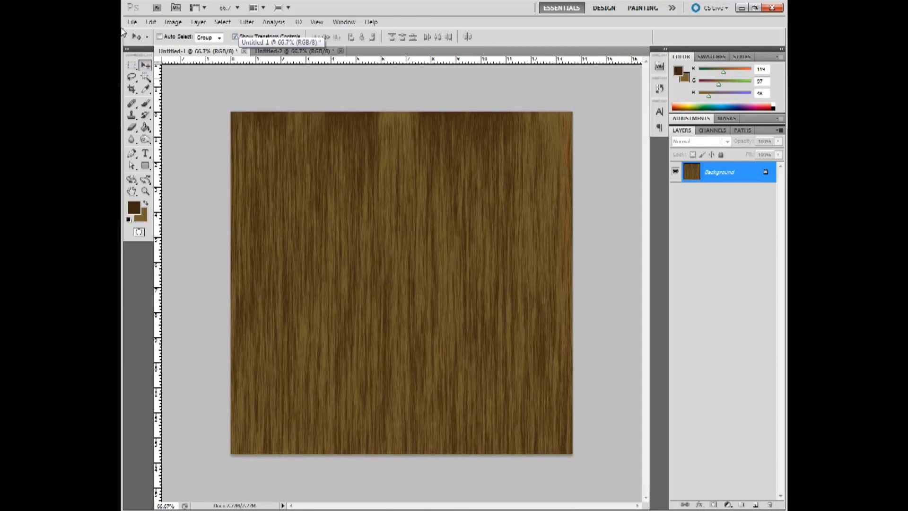
double_click(719, 174)
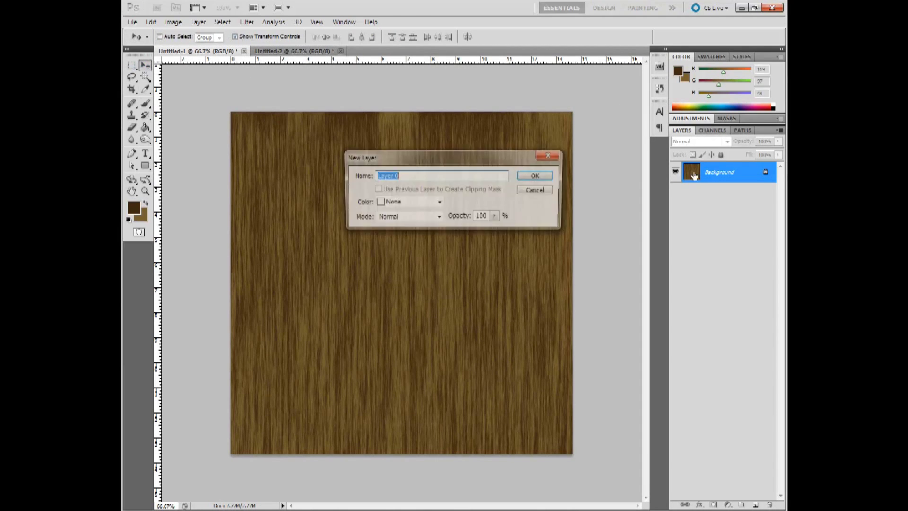
left_click(550, 175)
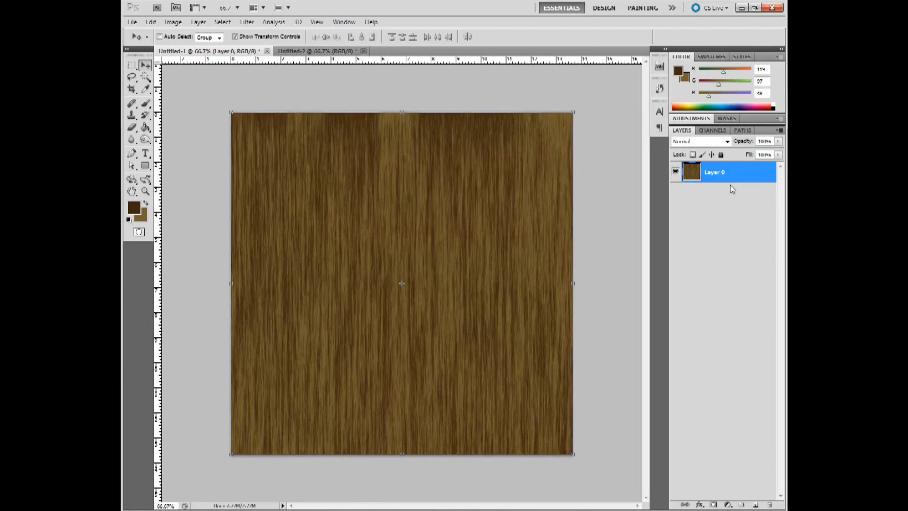
left_click_drag(417, 195, 426, 245)
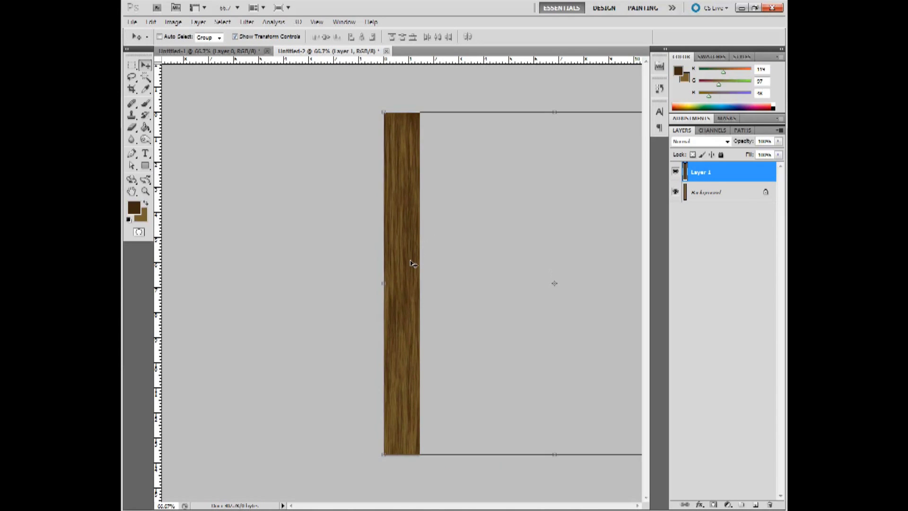
Crop Untitled-2 to one plank strip and drop it at Untitled-1's left edge as Layer 1.
left_click(132, 90)
left_click_drag(357, 91, 491, 491)
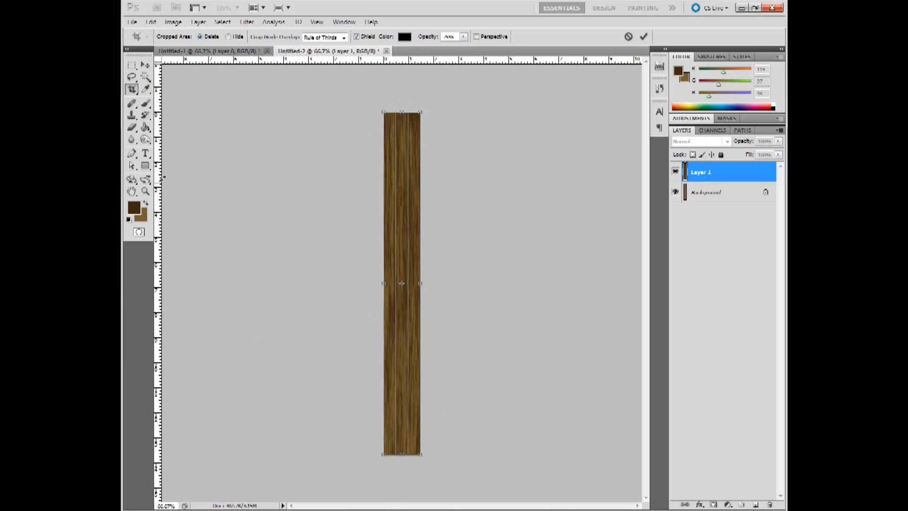
key("Return")
left_click(145, 65)
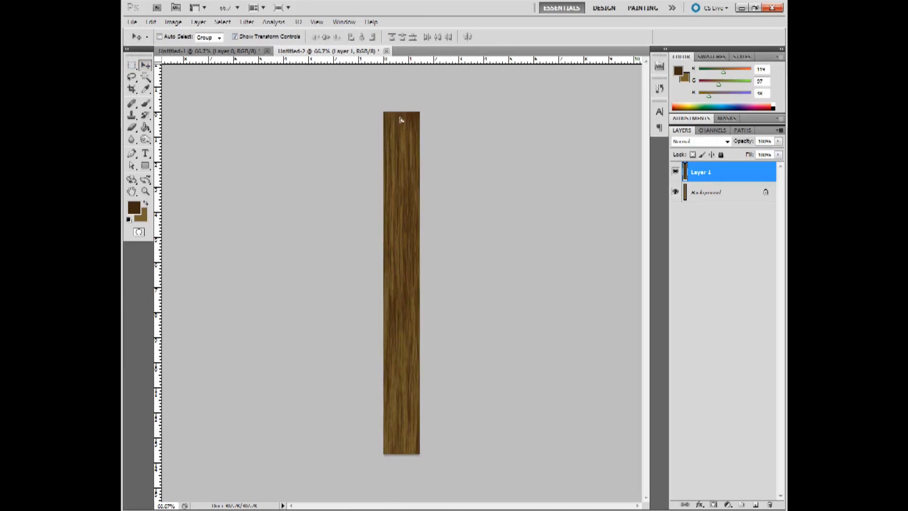
left_click_drag(400, 119, 283, 156)
left_click_drag(355, 308, 255, 157)
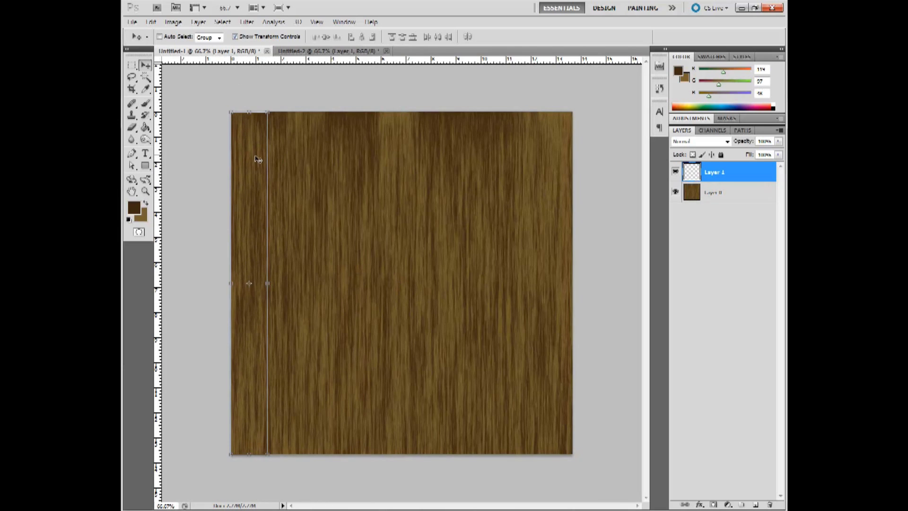
left_click(693, 194)
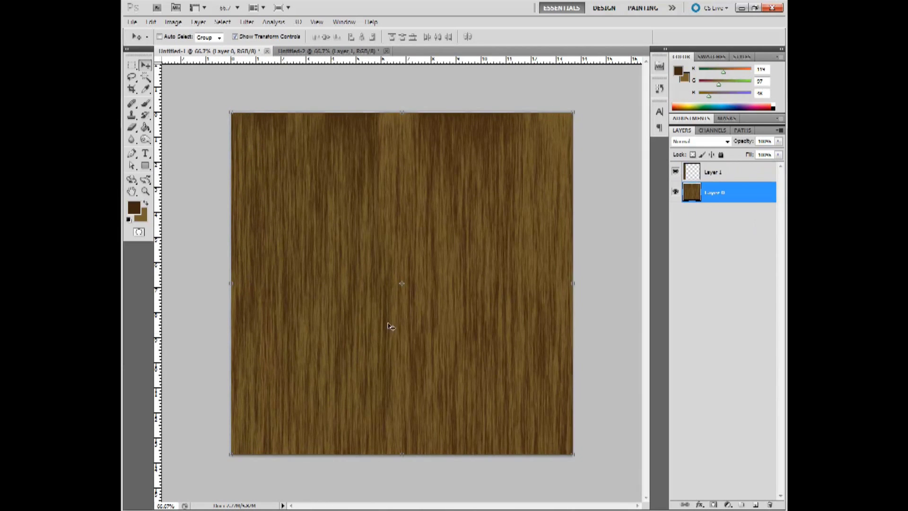
Copy the wood into Untitled-2 again and bring a second plank strip back as Layer 2.
left_click(327, 51)
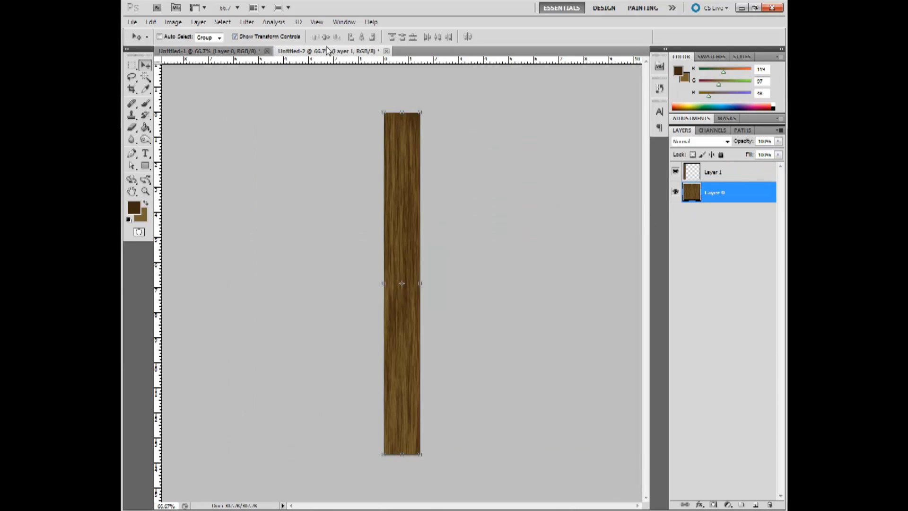
left_click_drag(327, 51, 416, 347)
left_click(132, 89)
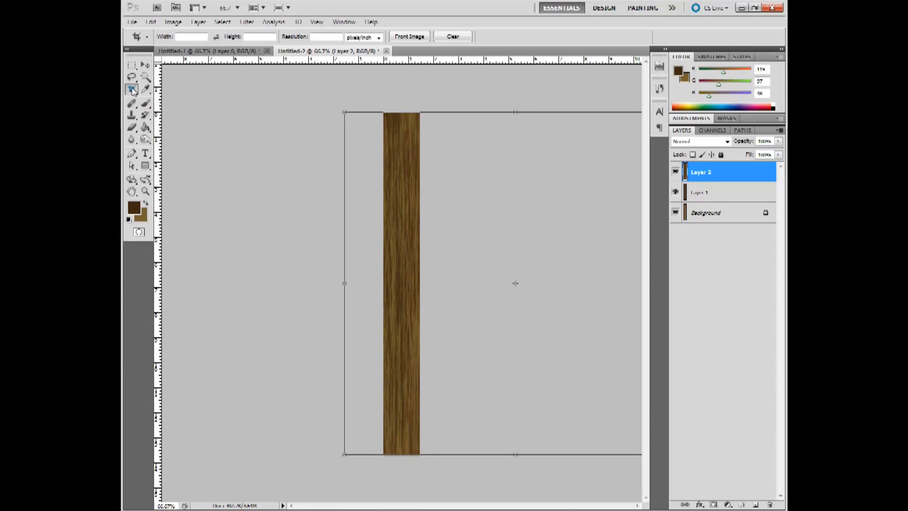
left_click_drag(384, 112, 438, 458)
key("Escape")
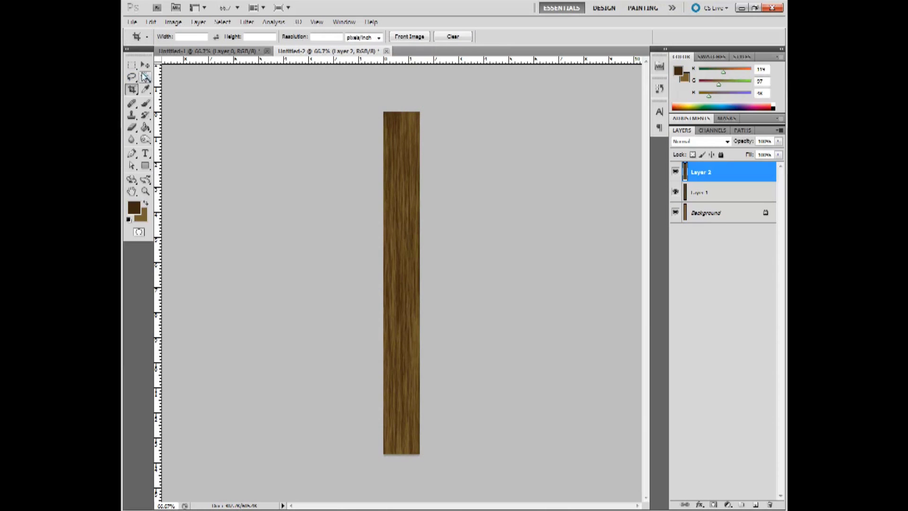
left_click(145, 65)
left_click_drag(396, 175, 296, 176)
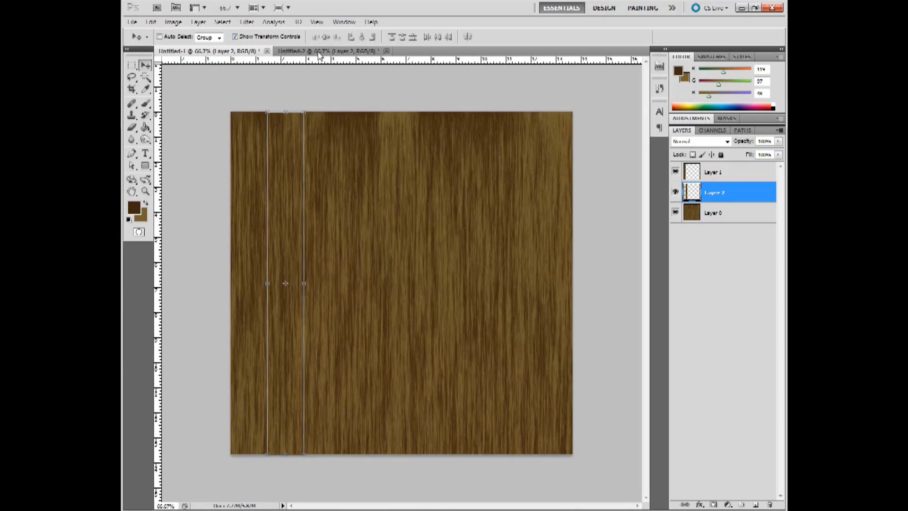
left_click(700, 218)
key("Delete")
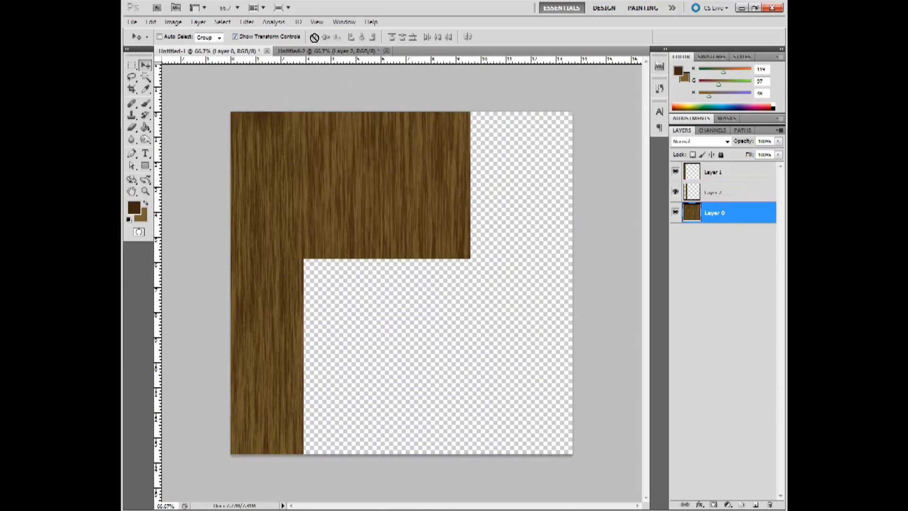
Crop another wood copy to a plank strip and place it in Untitled-1 as Layer 3.
left_click_drag(311, 53, 405, 253)
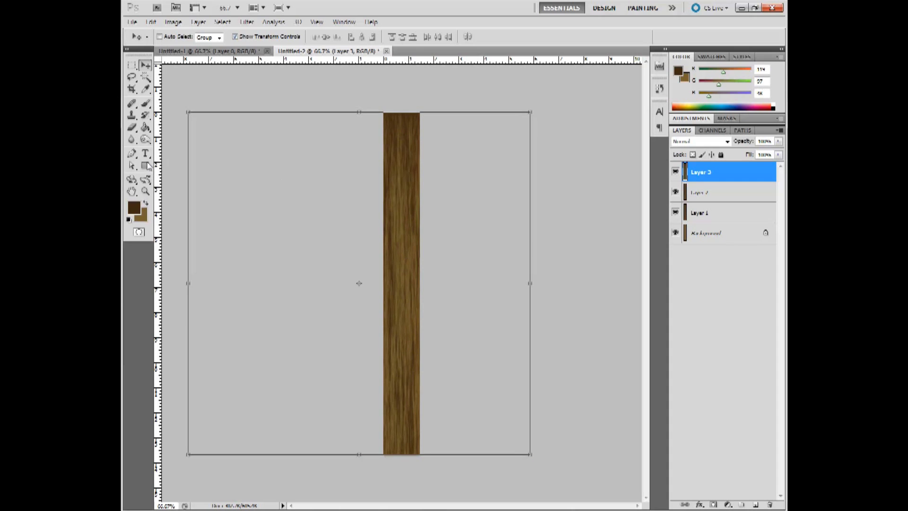
left_click(131, 89)
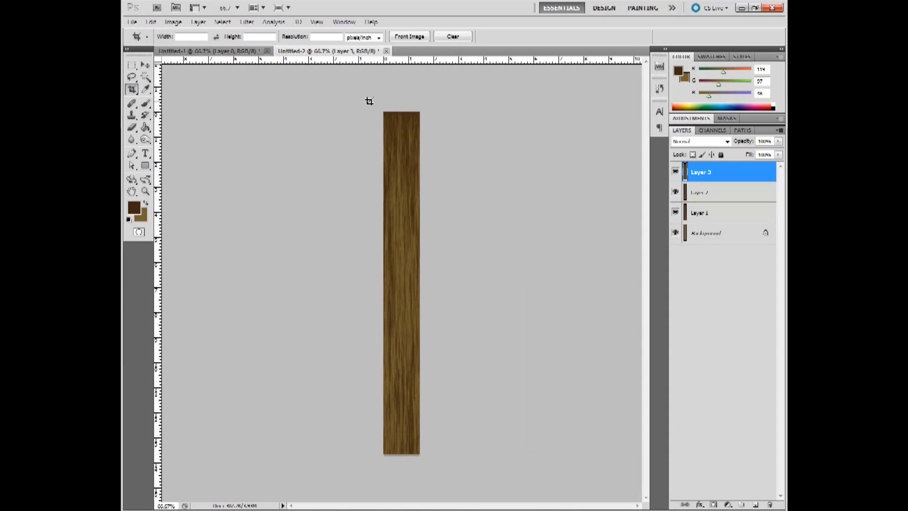
left_click_drag(368, 100, 454, 462)
key("Return")
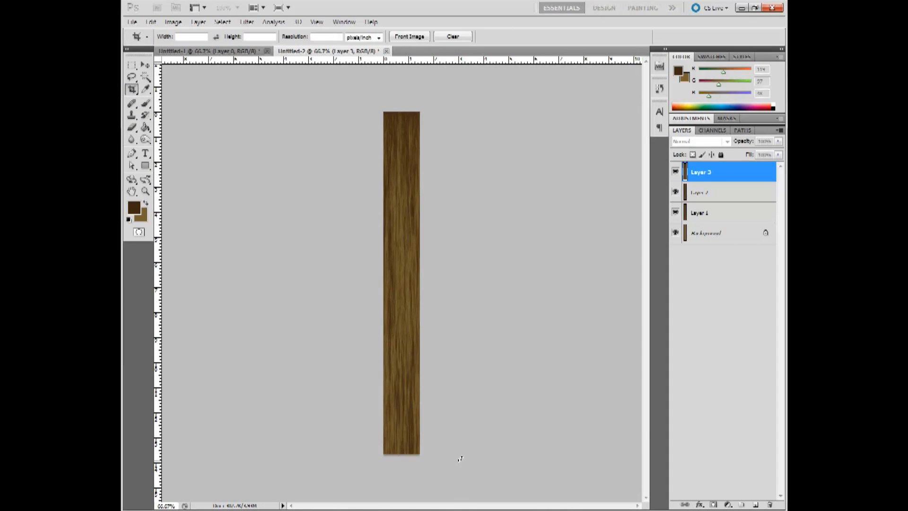
key("v")
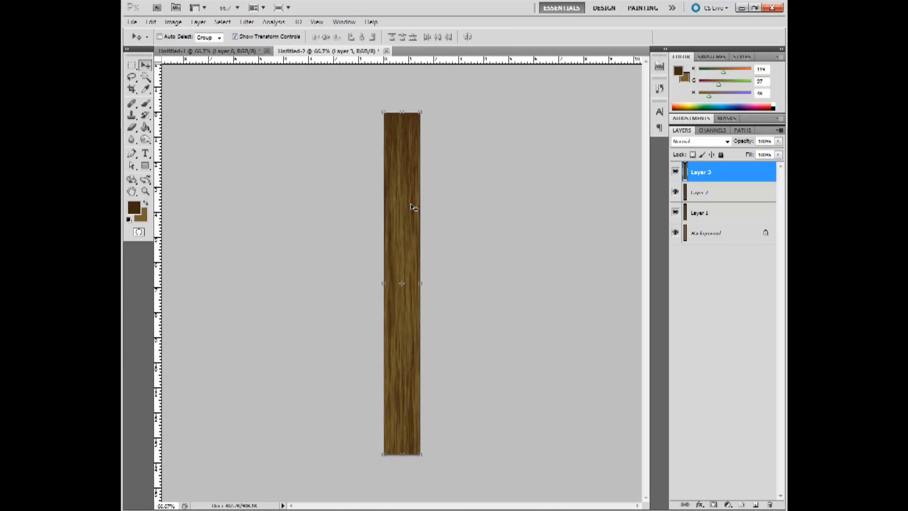
left_click_drag(230, 51, 336, 213)
left_click(737, 242)
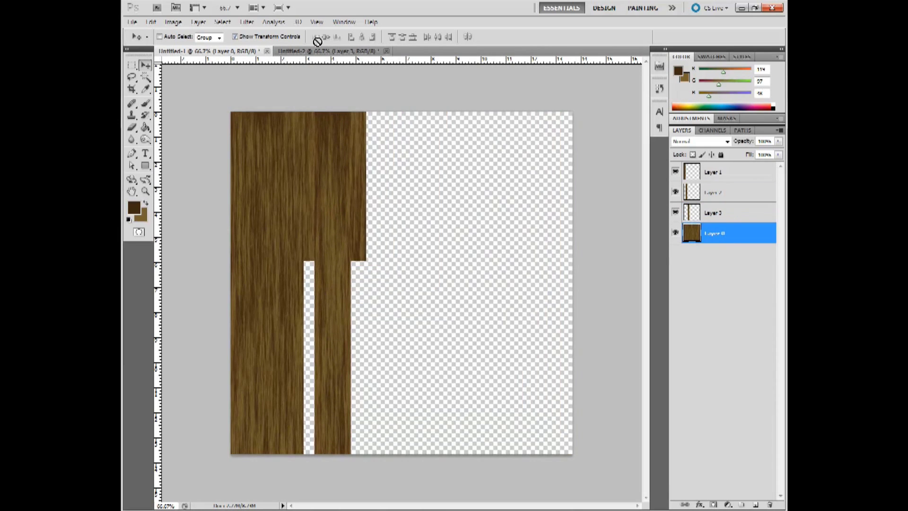
Bring a fourth plank strip into Untitled-1 as Layer 4 and hide Layer 0.
left_click(318, 53)
left_click_drag(317, 53, 426, 193)
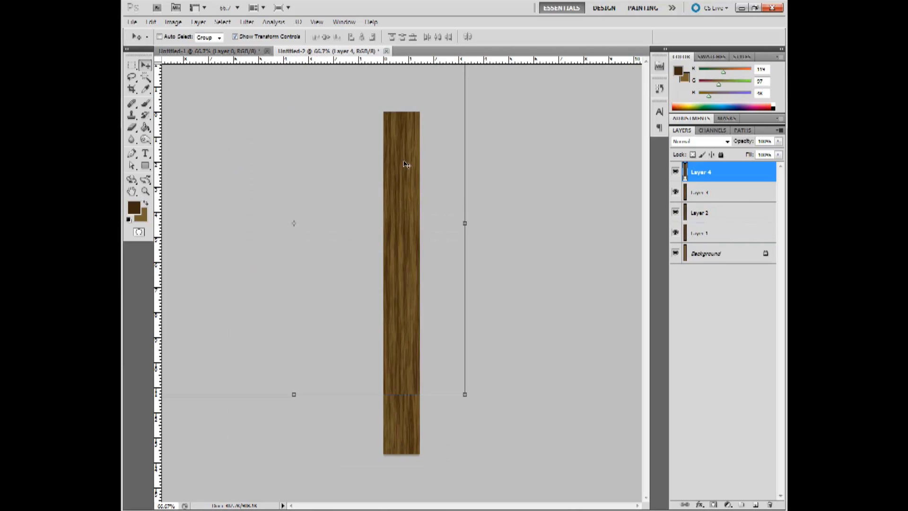
mouse_move(501, 223)
left_mouse_down()
mouse_move(503, 212)
mouse_move(513, 227)
left_mouse_up()
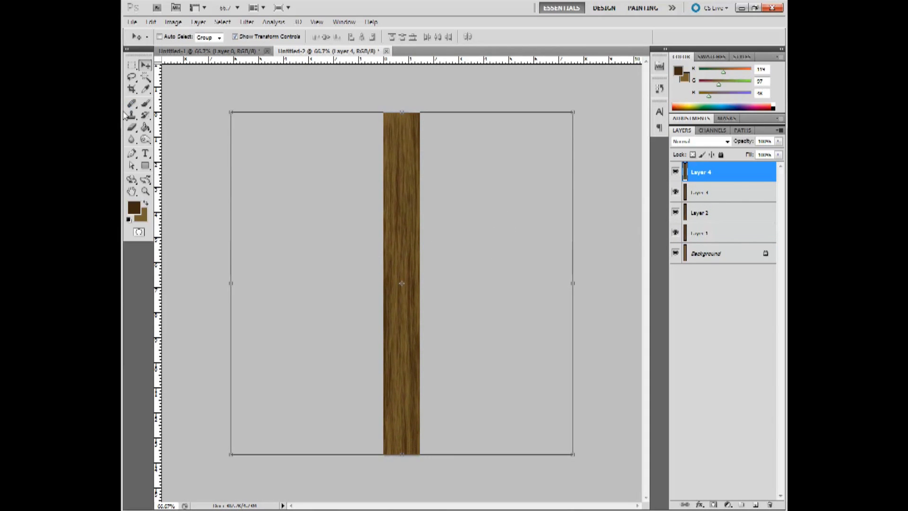
left_click(131, 89)
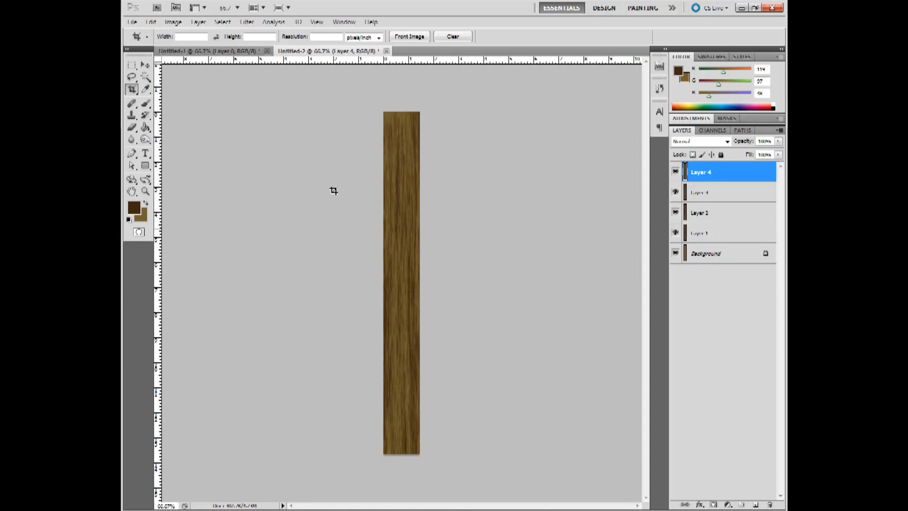
left_click_drag(383, 104, 448, 463)
key("Escape")
left_click(145, 64)
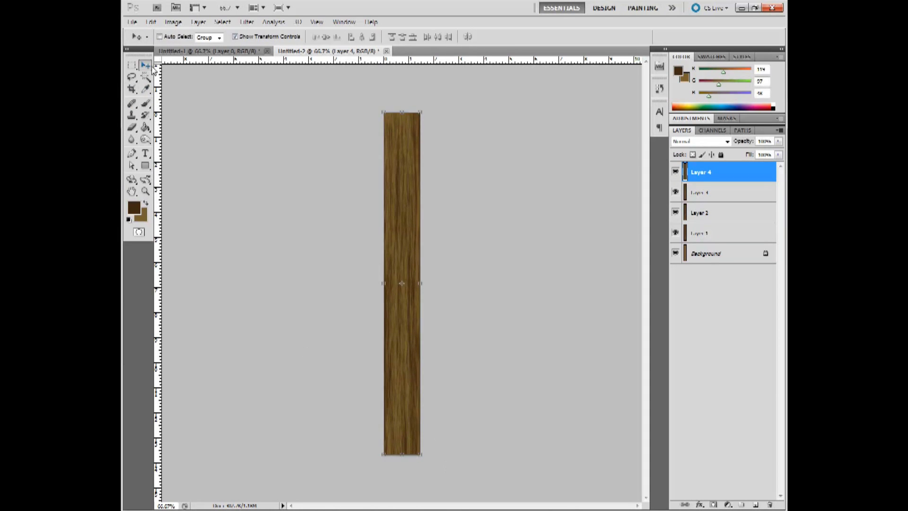
left_click_drag(253, 56, 503, 189)
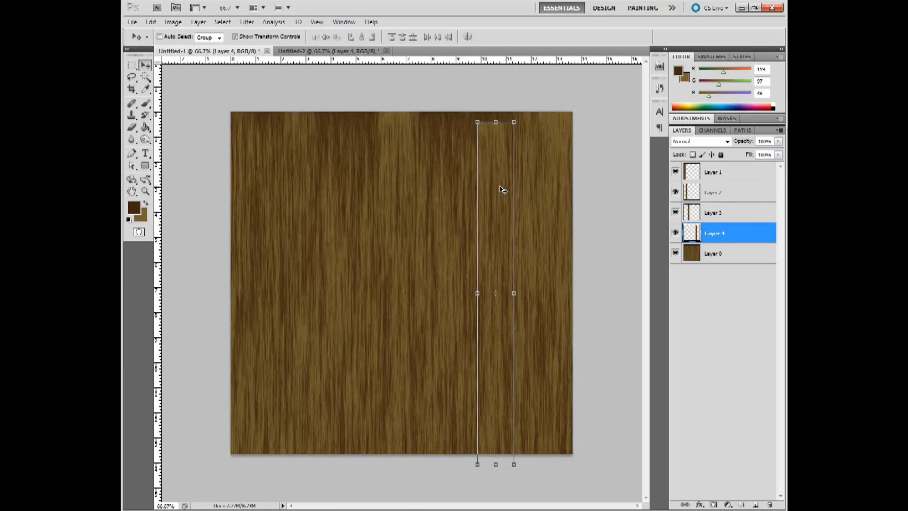
left_click(675, 254)
Slide Layers 2, 3 and 4 flush beside Layer 1, then select all four plank layers.
left_click_drag(497, 240, 360, 355)
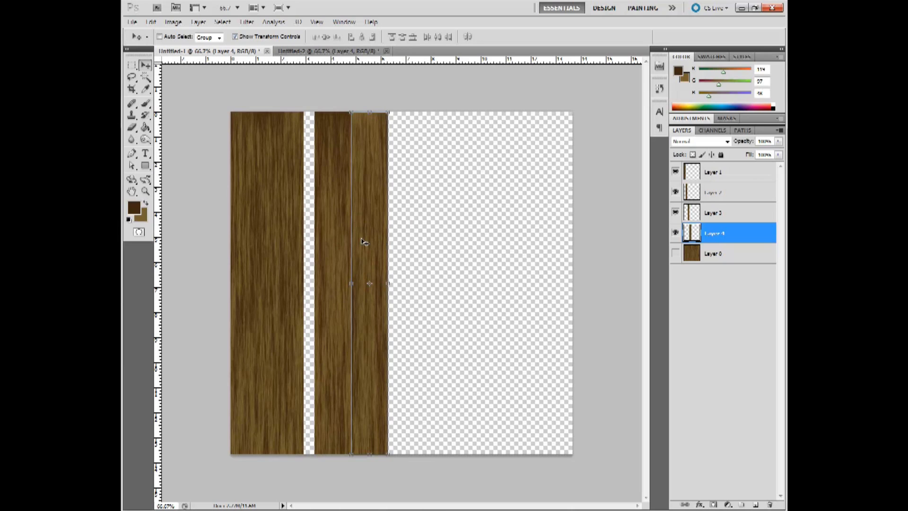
left_click_drag(363, 242, 373, 241)
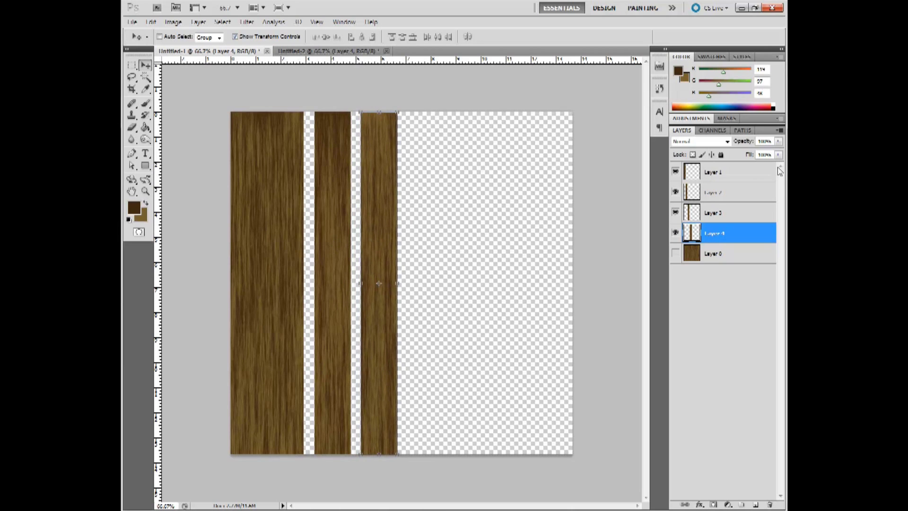
left_click(728, 192)
left_click_drag(287, 254, 287, 253)
left_click(717, 212)
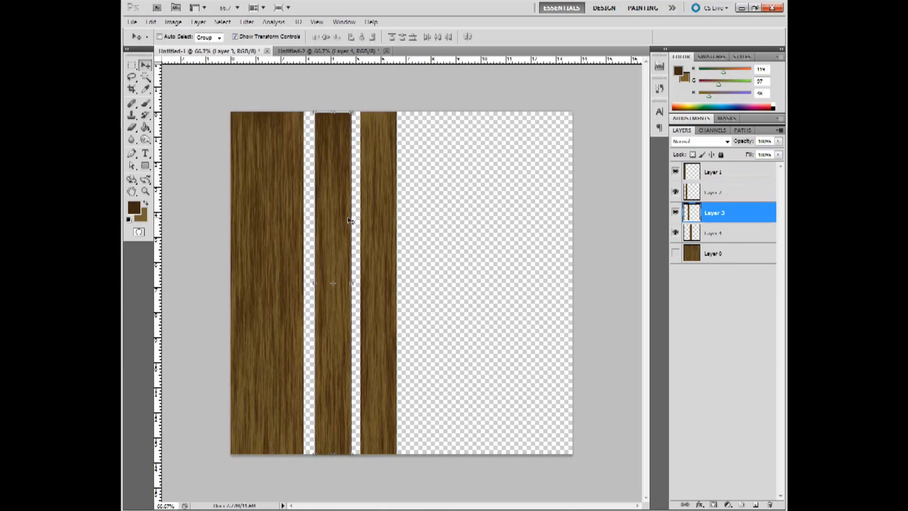
left_click_drag(350, 221, 339, 220)
left_click(738, 198)
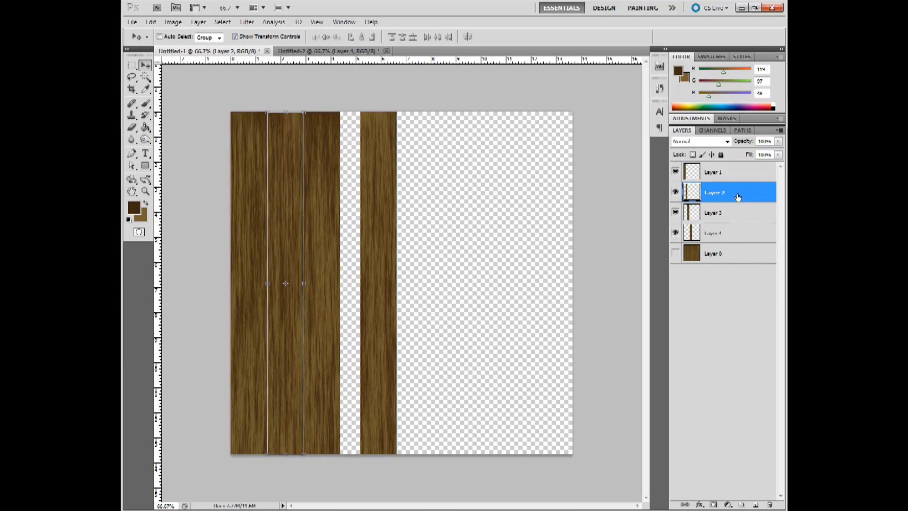
left_click(730, 173)
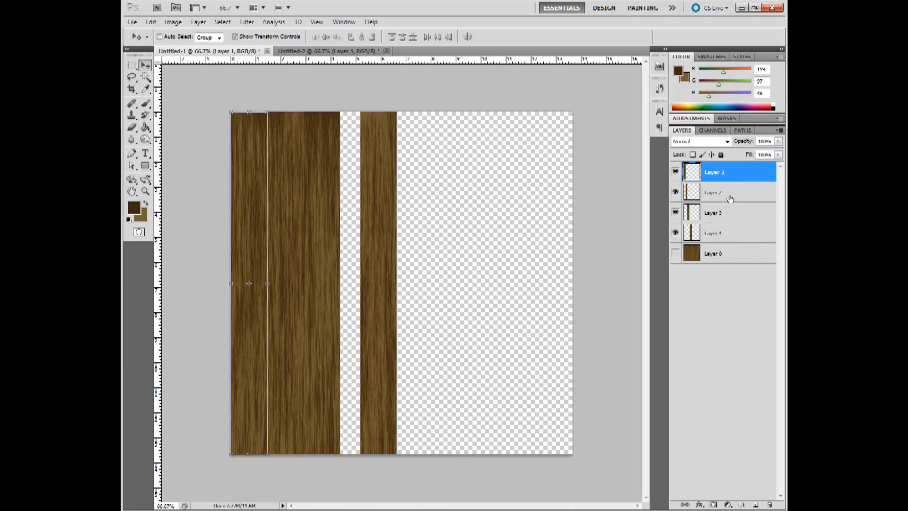
left_click(731, 234)
left_click_drag(387, 227, 365, 227)
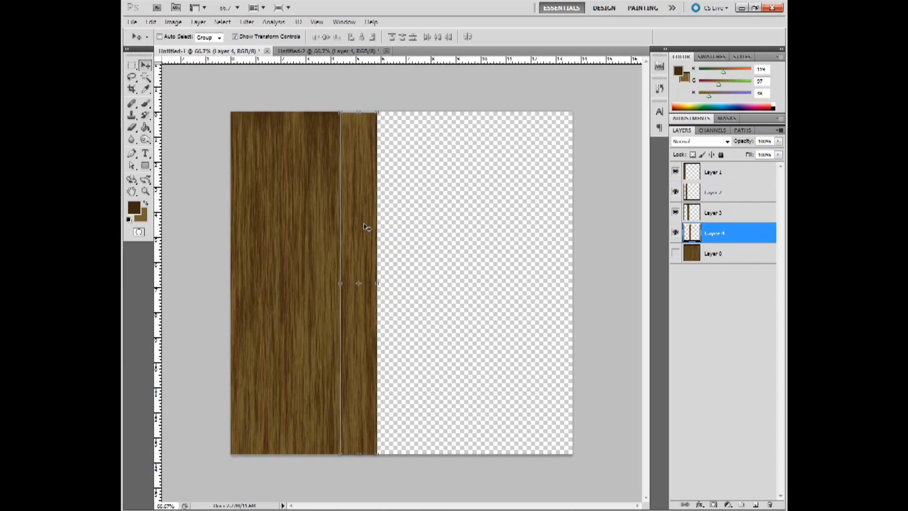
left_click(742, 177, "shift")
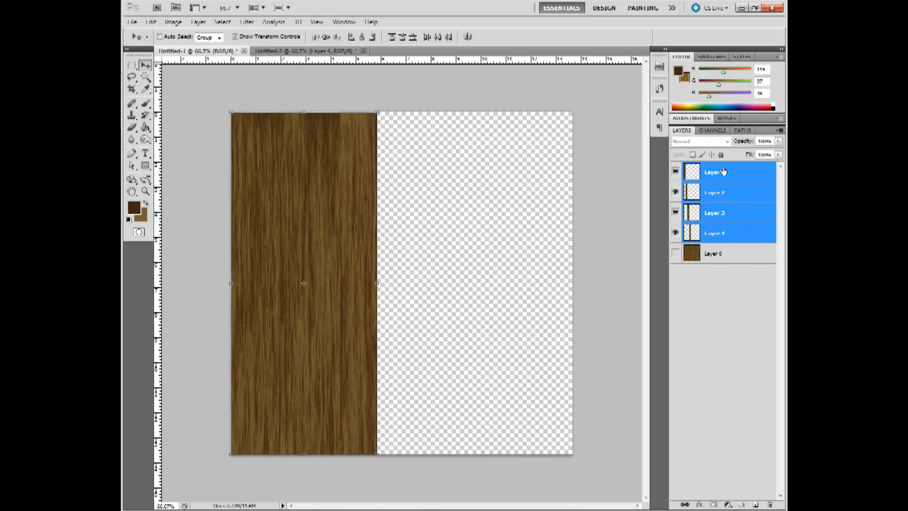
Duplicate the four plank layers and move the copies to the right of the originals.
right_click(720, 173)
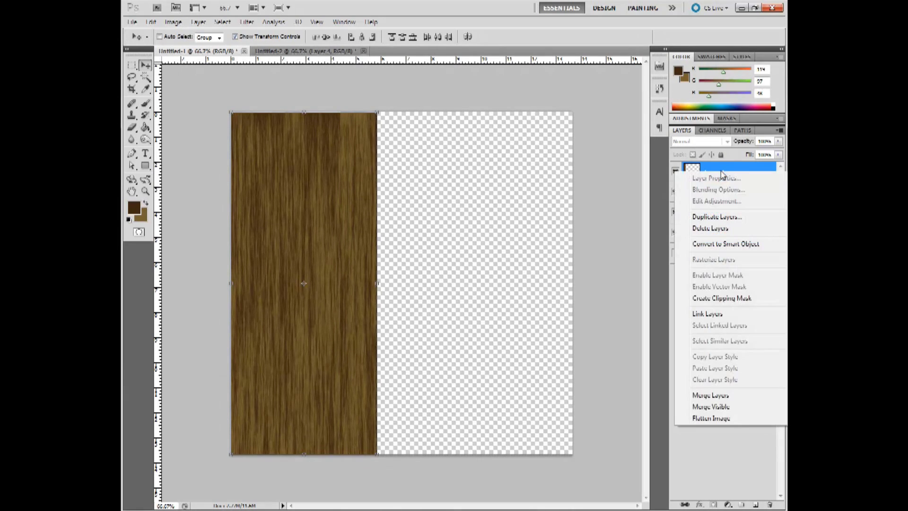
left_click(738, 219)
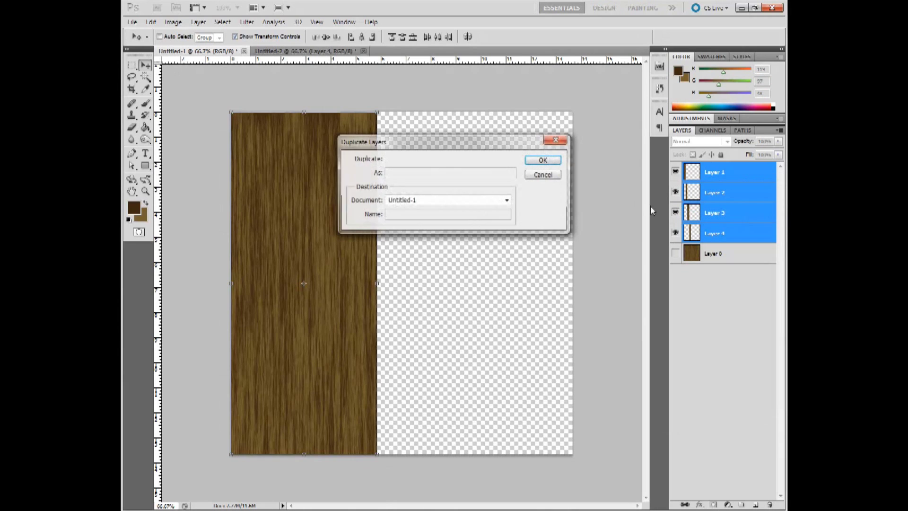
left_click(544, 159)
left_click_drag(298, 239, 442, 239)
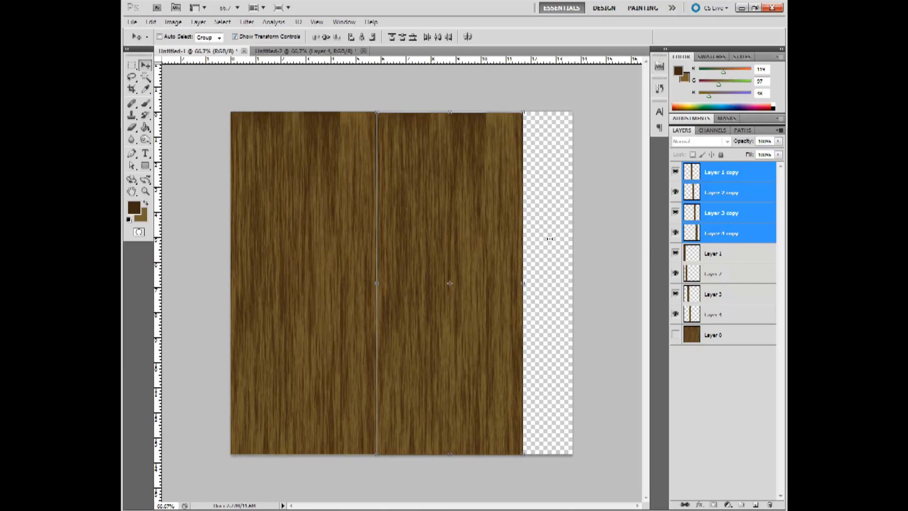
Duplicate the Layer 3 and Layer 4 copies and push them to the right canvas edge.
left_click(721, 221)
left_click(723, 238, "ctrl")
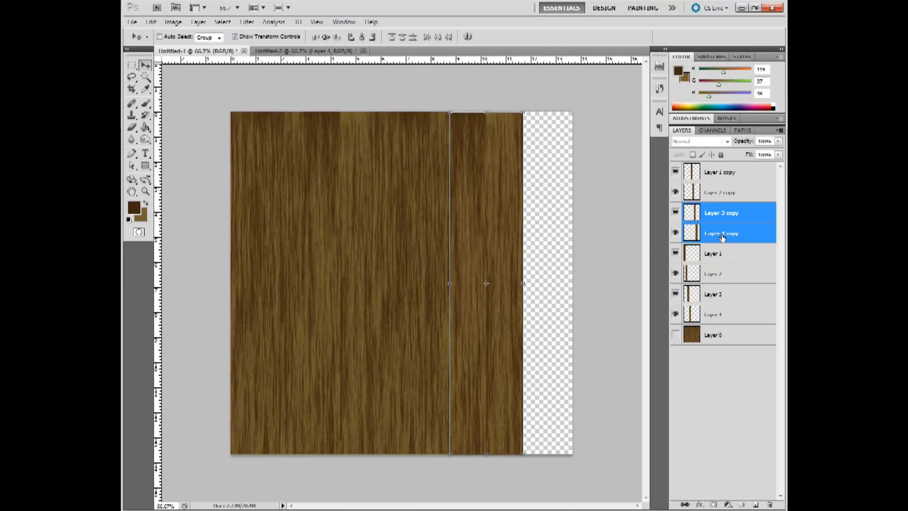
right_click(722, 238)
left_click(709, 279)
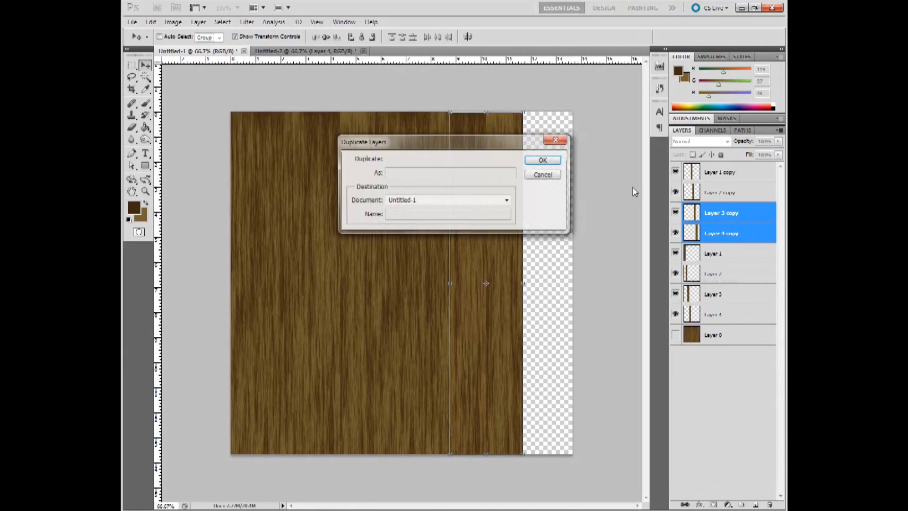
left_click(544, 160)
left_click_drag(484, 215, 558, 218)
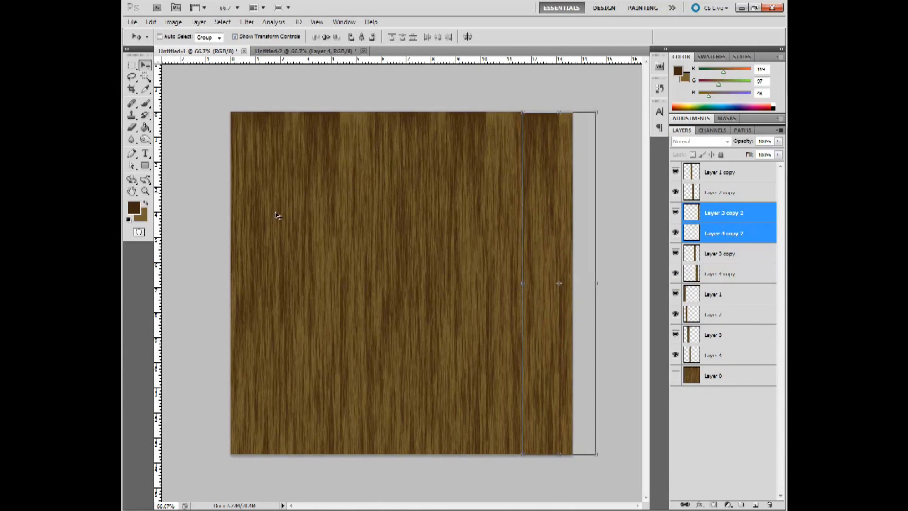
left_click(742, 355)
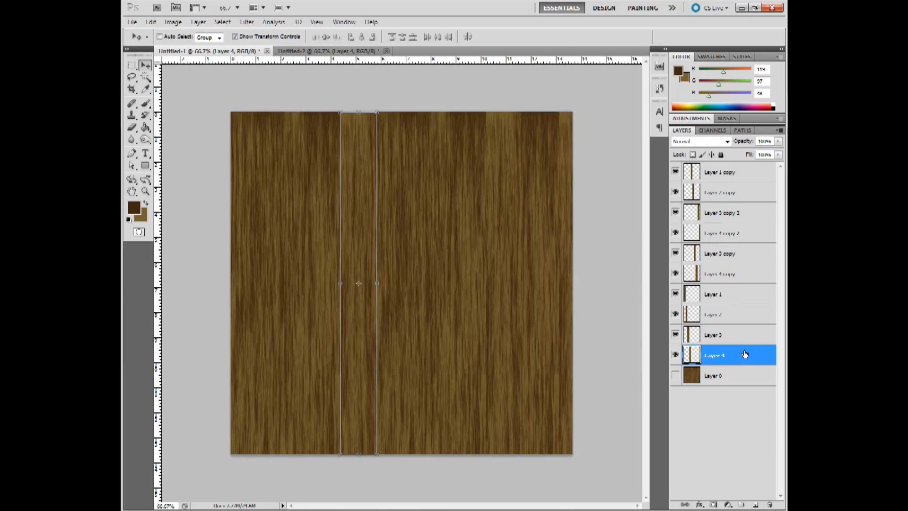
left_click(720, 177)
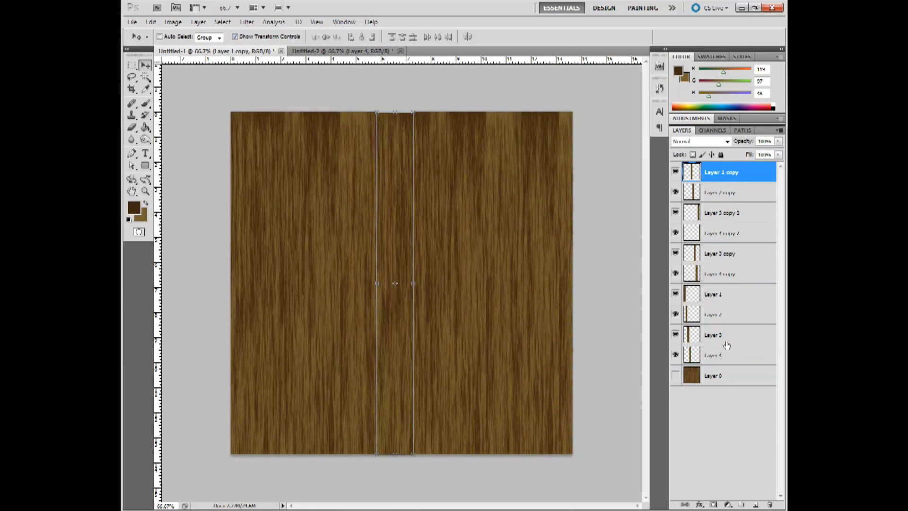
Give Layer 4 a Multiply Inner Shadow with adjusted distance, choke and opacity.
double_click(730, 355)
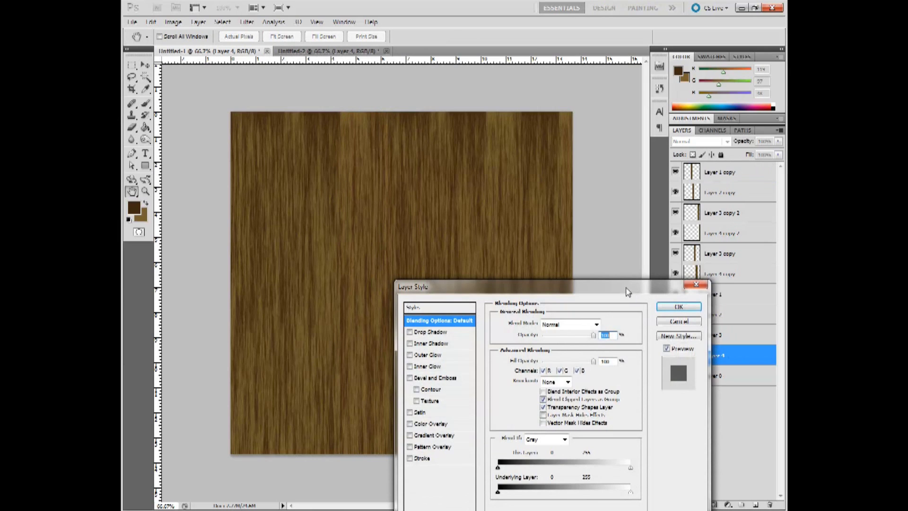
left_click_drag(626, 291, 642, 212)
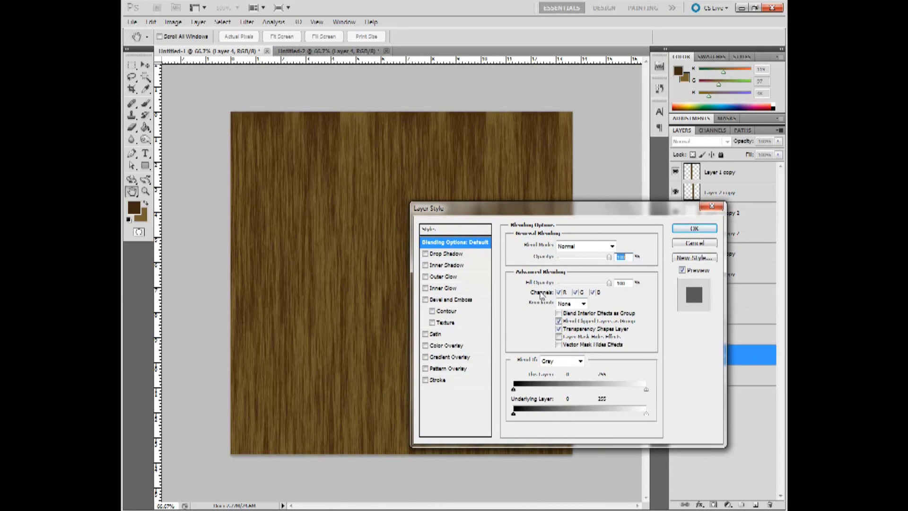
left_click(425, 265)
left_click(461, 266)
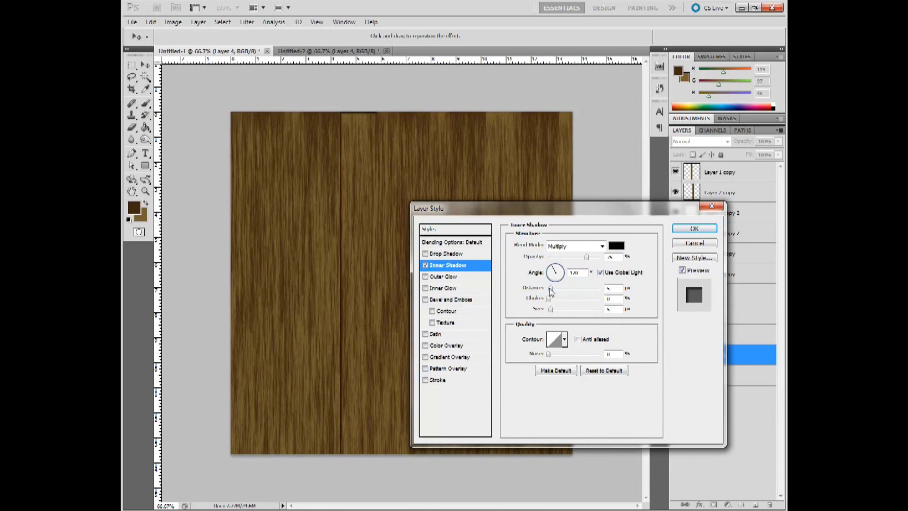
left_click_drag(550, 287, 558, 305)
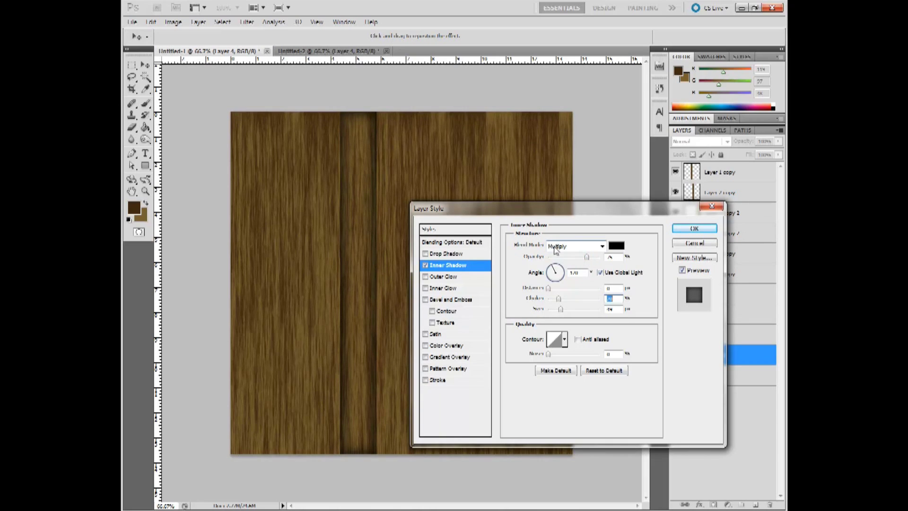
left_click_drag(587, 256, 591, 258)
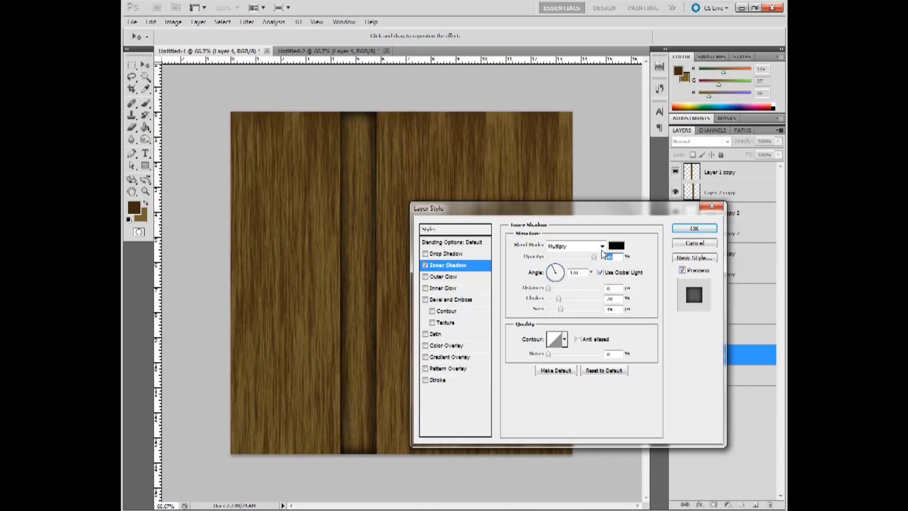
left_click(599, 246)
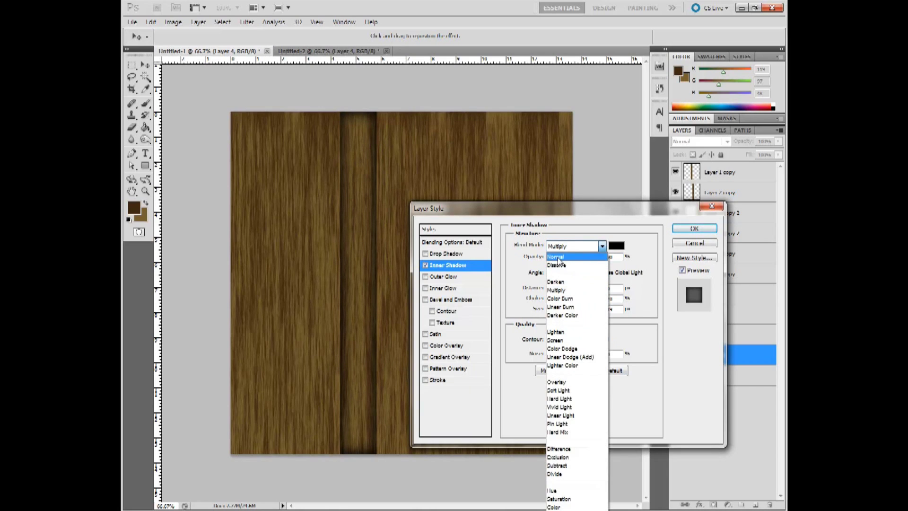
left_click(522, 259)
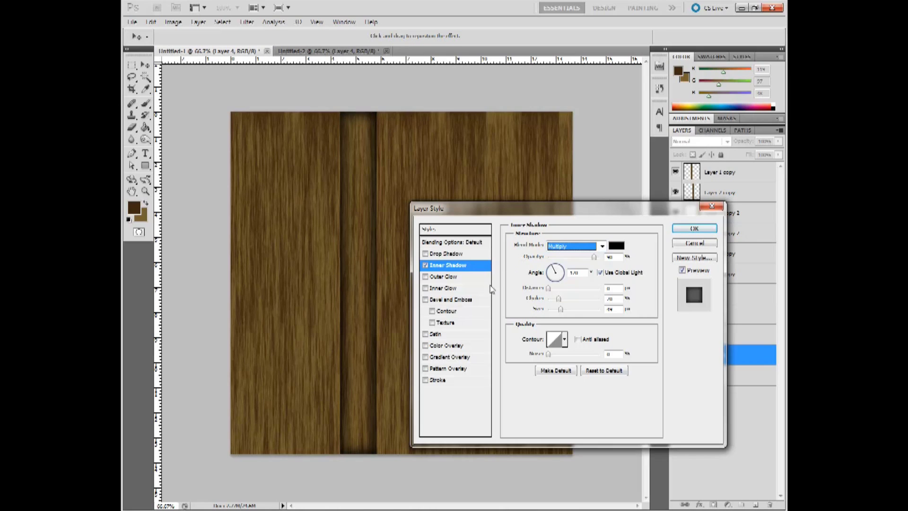
left_click_drag(593, 256, 589, 260)
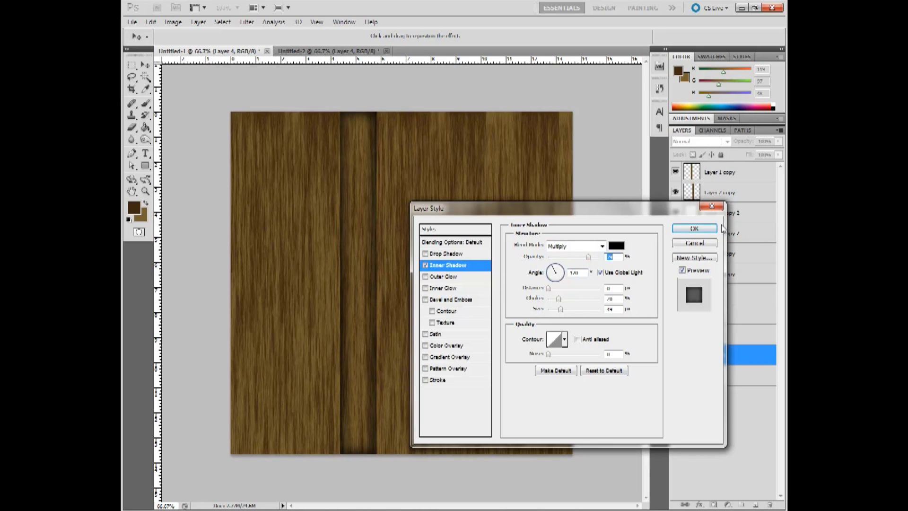
left_click(694, 229)
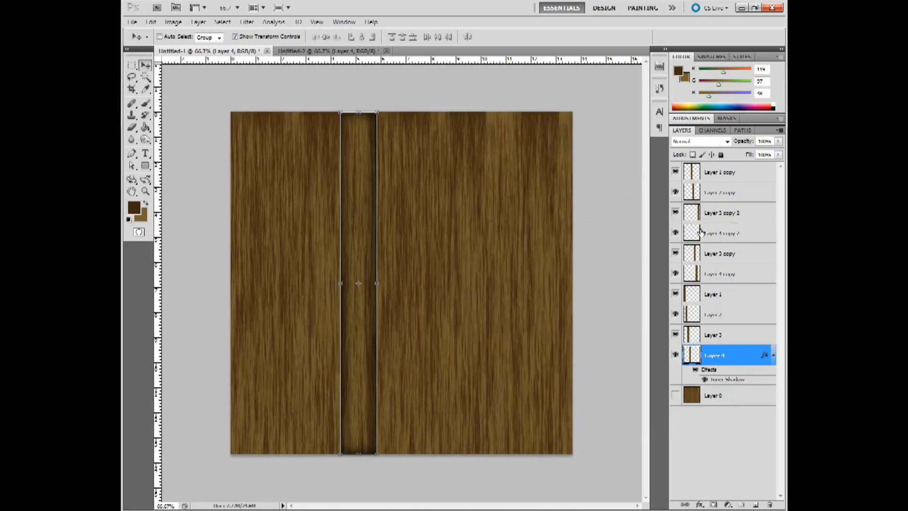
Copy Layer 4's inner shadow style and paste it onto the planks from Layer 3 up to Layer 1 copy.
right_click(726, 353)
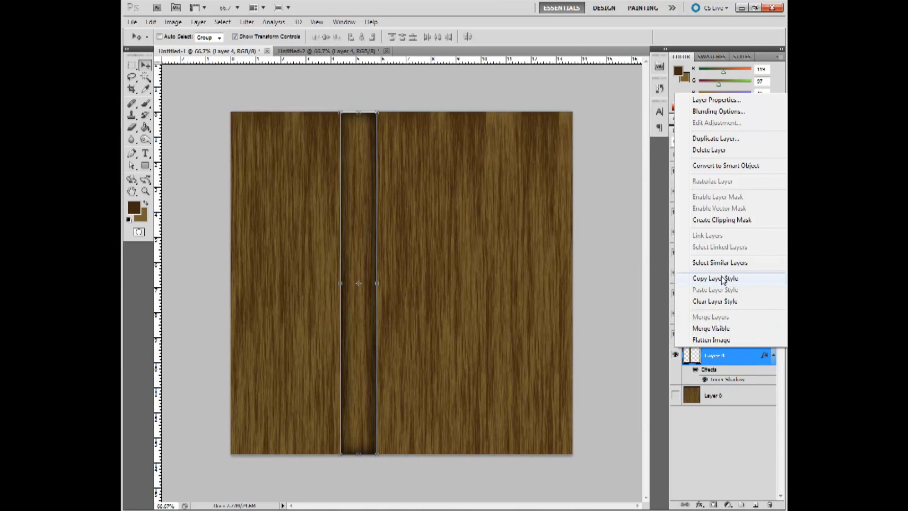
left_click(723, 279)
left_click(722, 336)
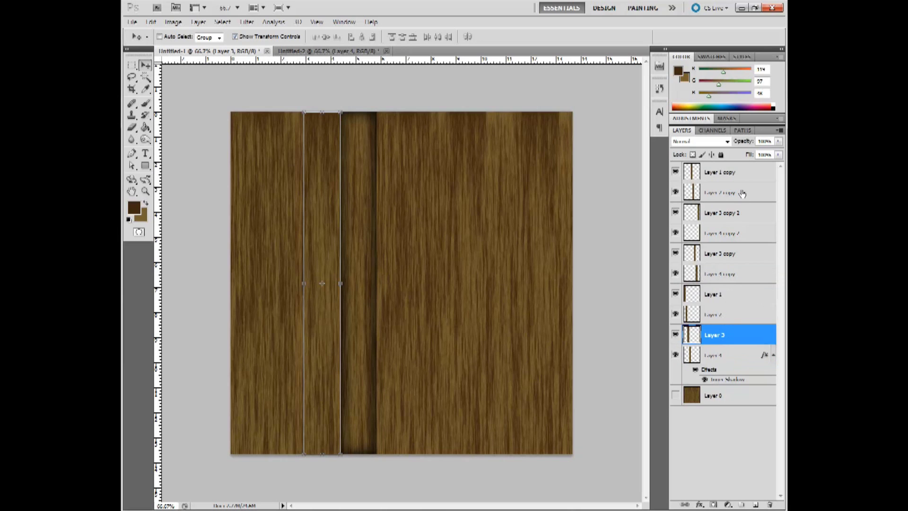
left_click(738, 175, "shift")
right_click(737, 174)
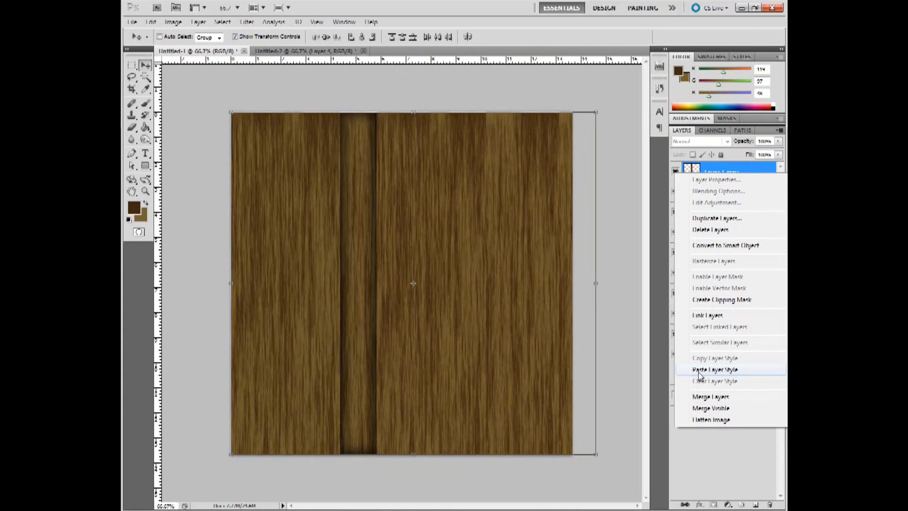
left_click(748, 375)
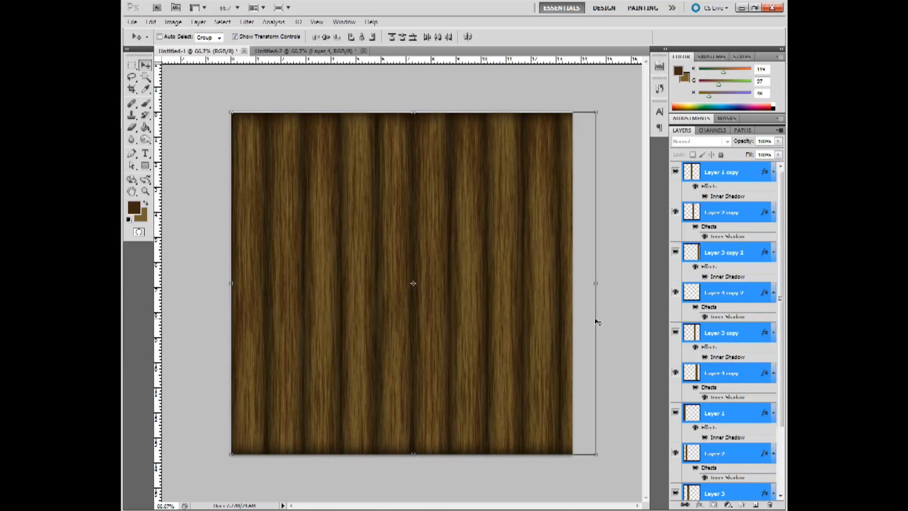
Select Layer 4 copy, Layer 4 copy 2, then Layer 4, and bring up Layer 4's layer menu.
left_click(743, 375)
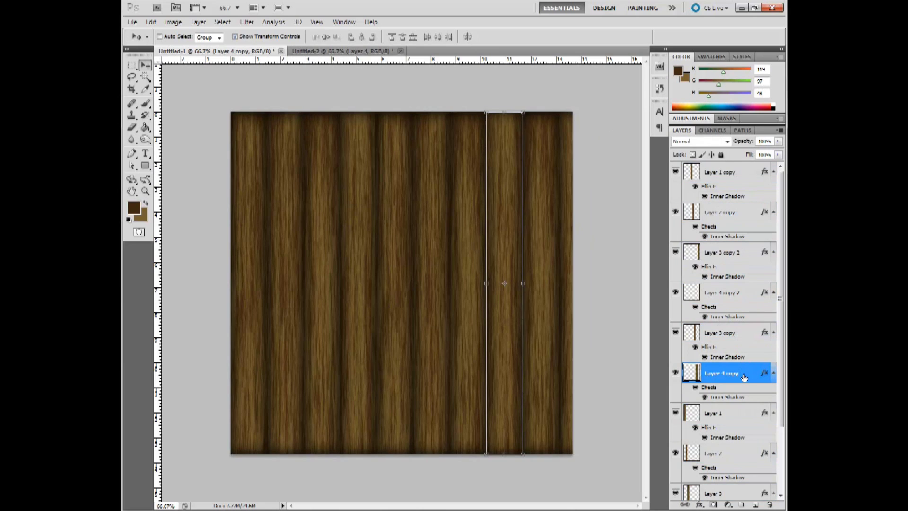
left_click(728, 297)
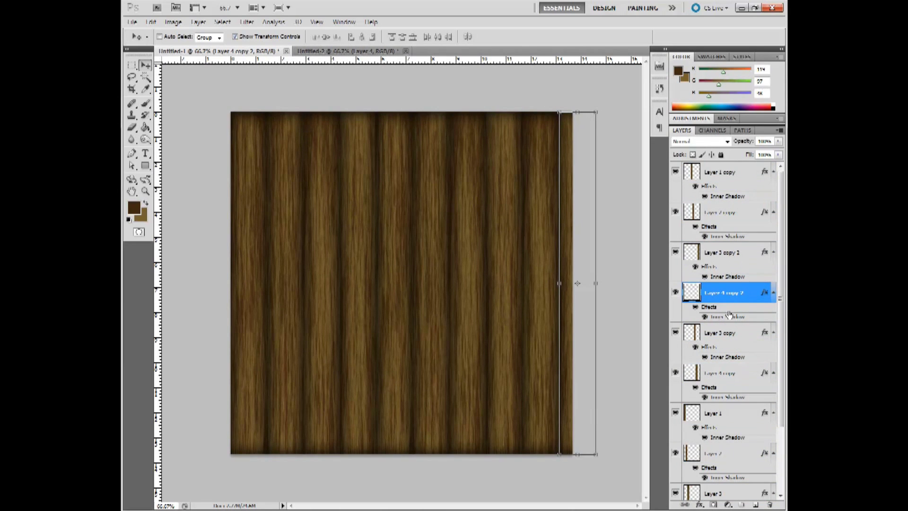
scroll(723, 343, "down", 1)
scroll(723, 343, "down", 1)
left_click(728, 455)
right_click(729, 454)
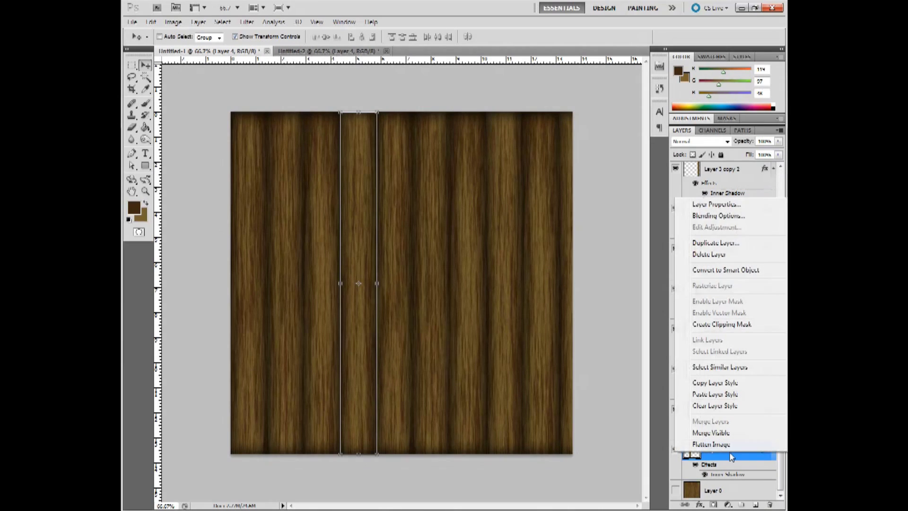
Duplicate the Layer 4 plank as Layer 4 copy 3 and move it to the top of the layer stack.
left_click(730, 242)
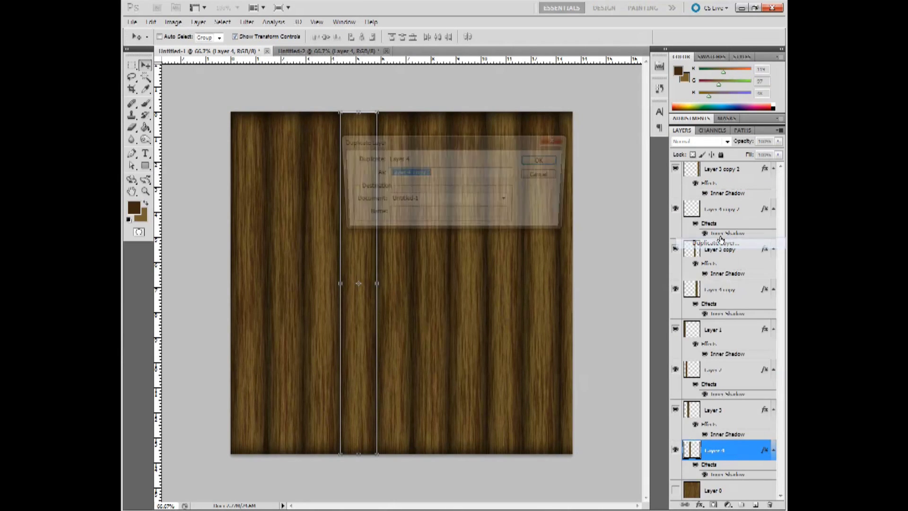
left_click(544, 160)
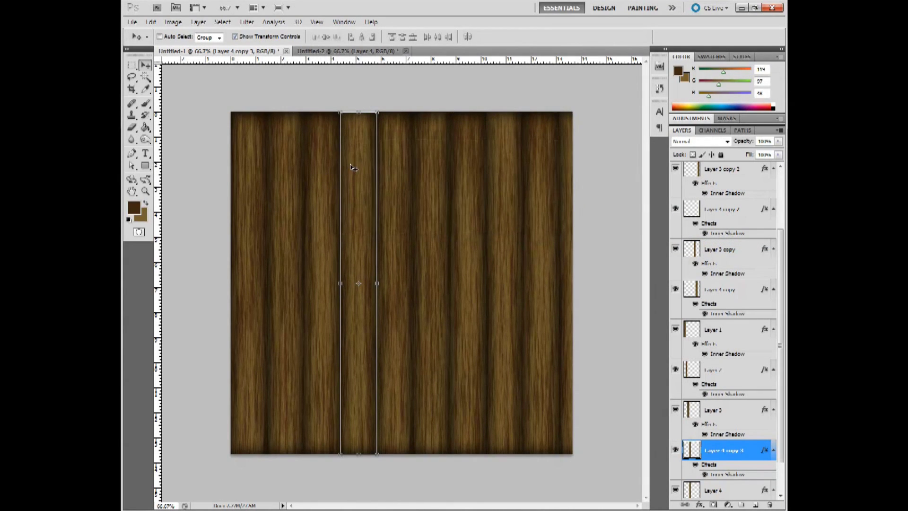
left_click_drag(352, 168, 376, 183)
left_click_drag(749, 448, 700, 166)
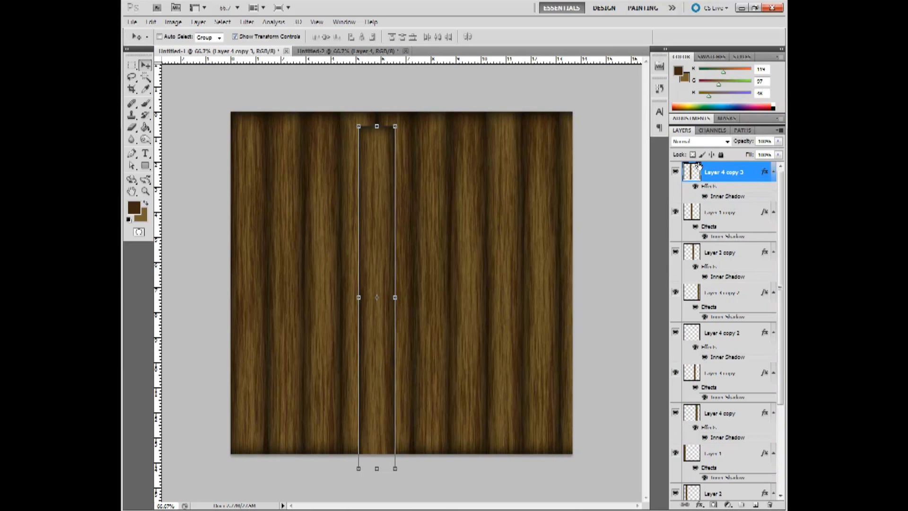
Rotate the copied plank 90° to horizontal and place it along the panel's bottom edge.
key("ctrl+t")
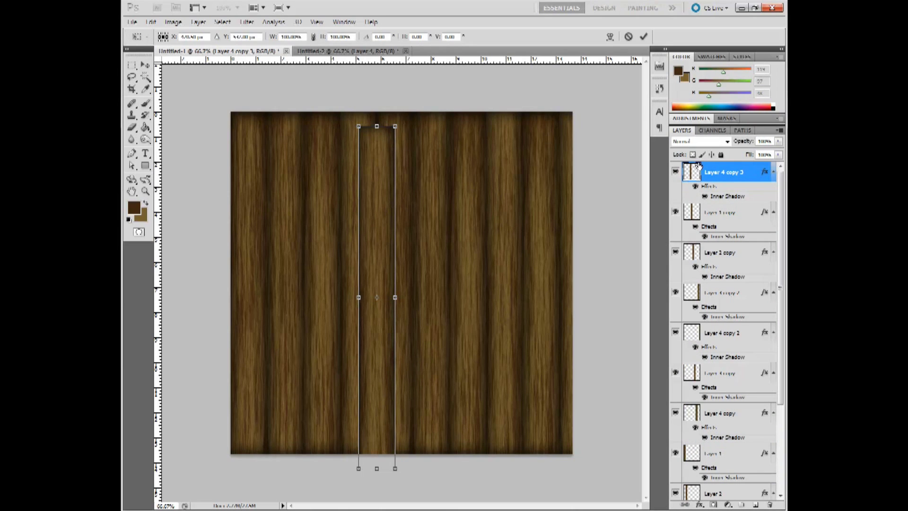
right_click(375, 209)
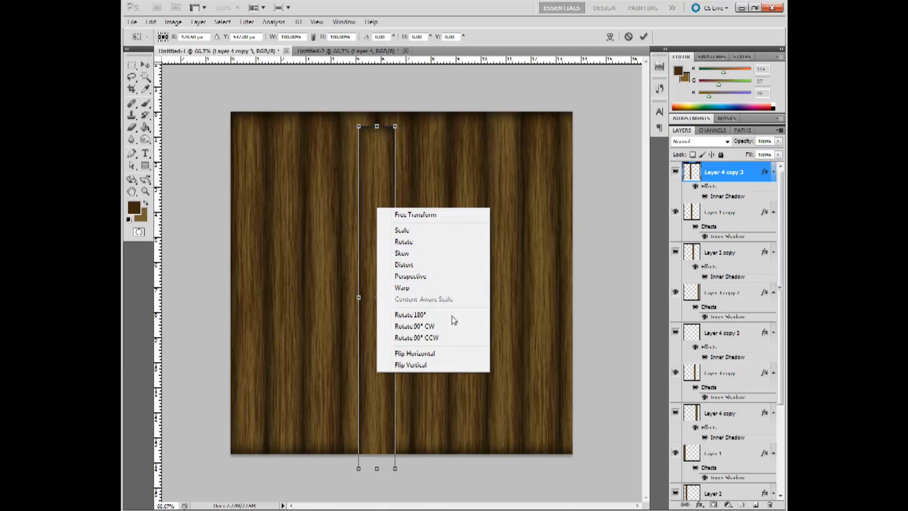
left_click(448, 337)
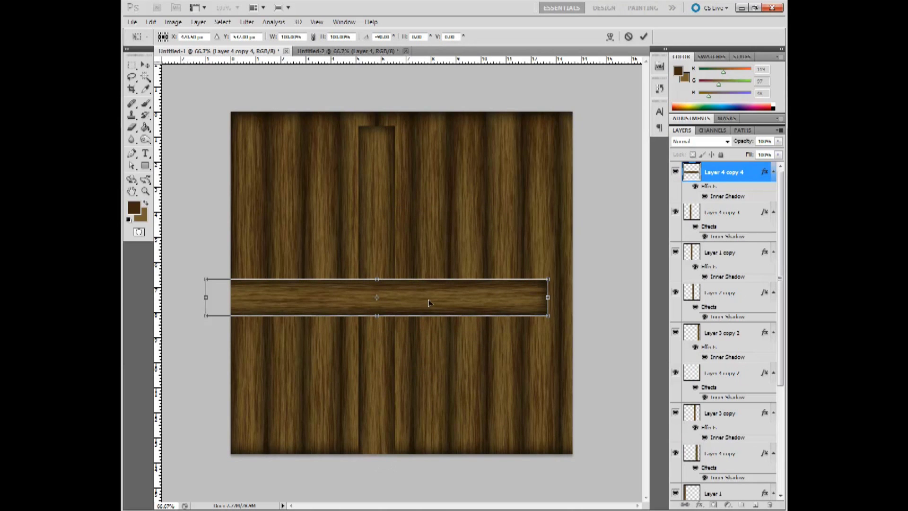
left_click_drag(429, 302, 455, 444)
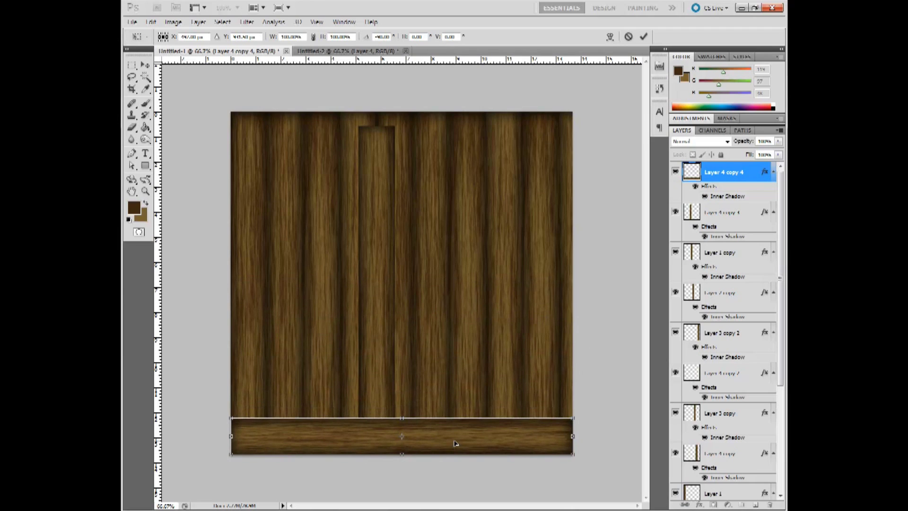
key("Return")
left_click(727, 217)
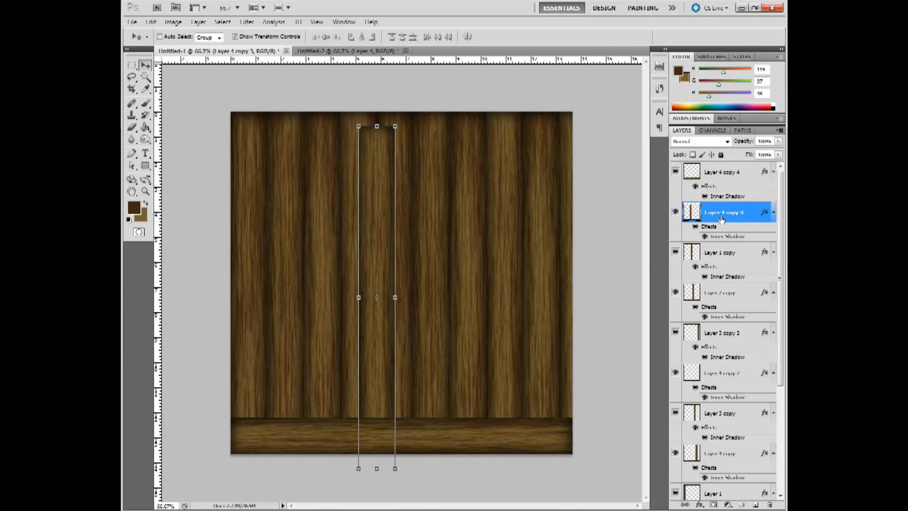
Rotate a plank 90° counter-clockwise and place it horizontally along the panel's top edge.
key("ctrl+t")
right_click(366, 215)
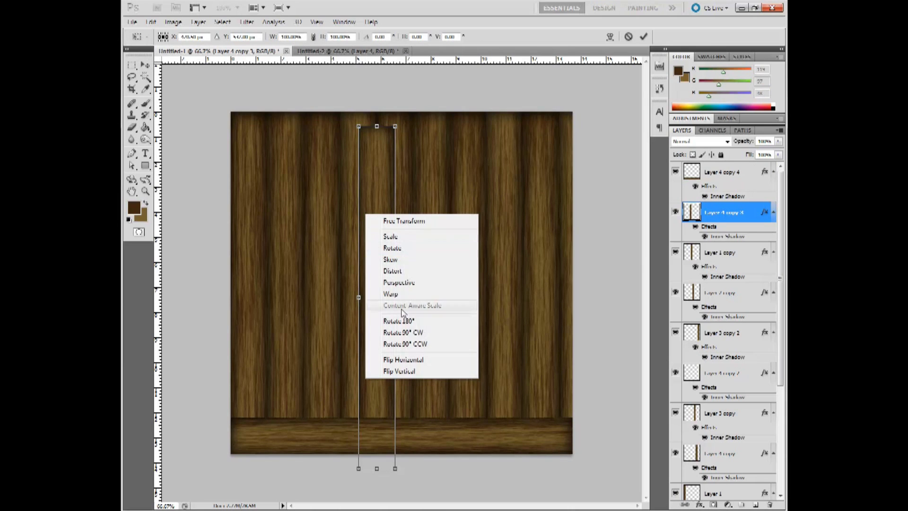
left_click(418, 343)
left_click_drag(433, 295, 460, 132)
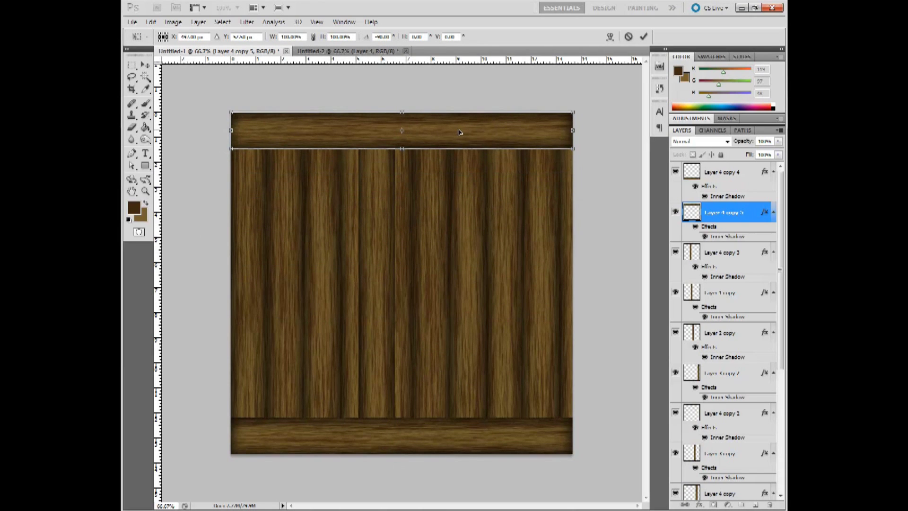
key("Return")
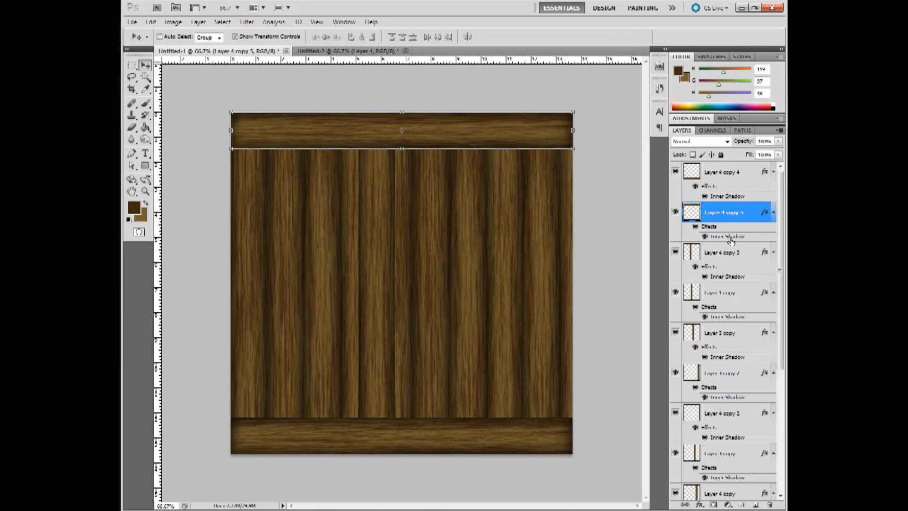
Move the Layer 4 copy 3 plank to the crate's left edge and stack it above the top board.
left_click(732, 251)
left_click_drag(376, 219, 249, 206)
left_click_drag(704, 253, 729, 211)
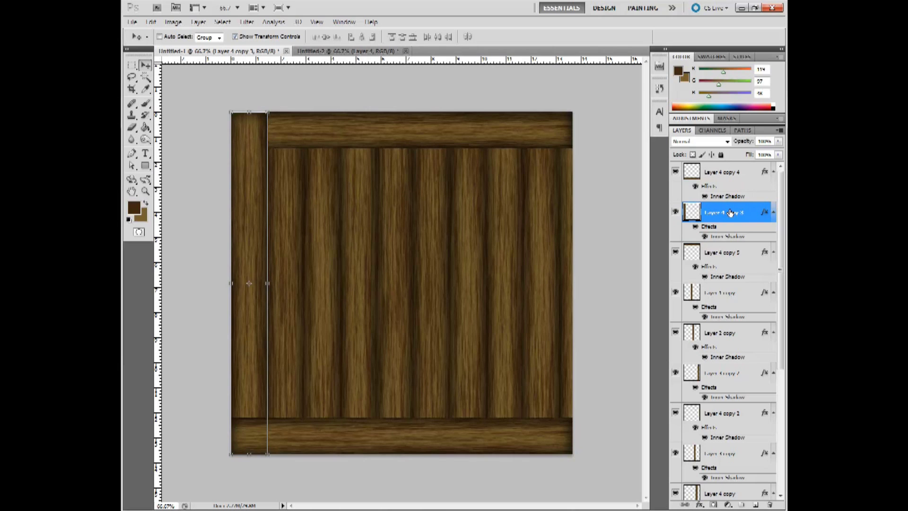
right_click(730, 212)
Duplicate the left plank as Layer 4 copy 6 and move it to the crate's right edge.
left_click(726, 256)
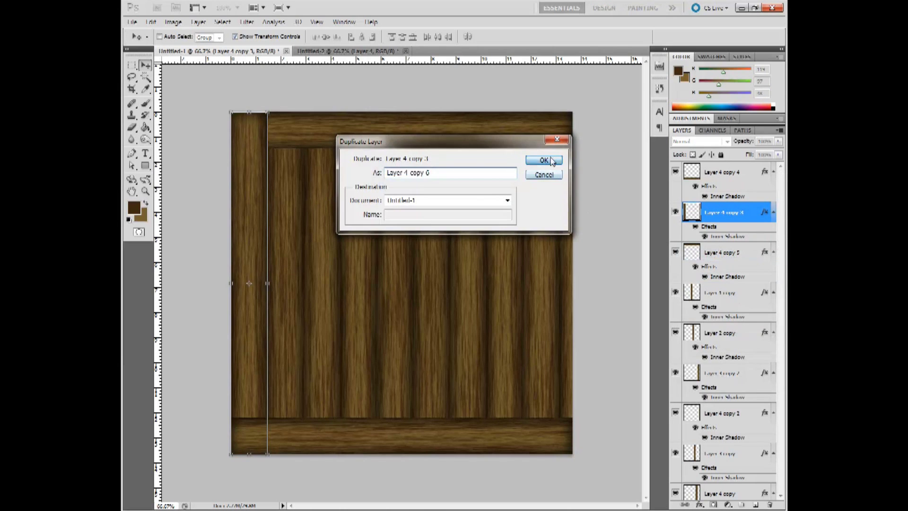
left_click(544, 160)
left_click_drag(259, 160, 565, 161)
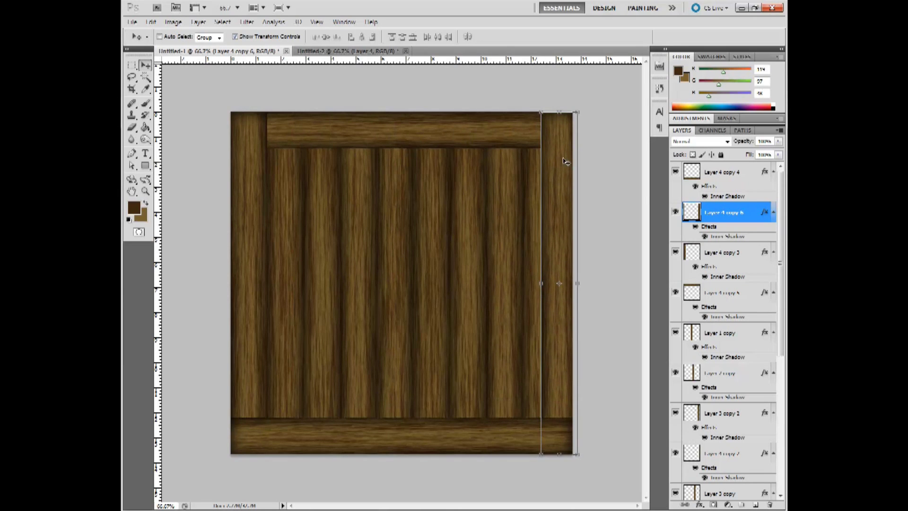
left_click(736, 250)
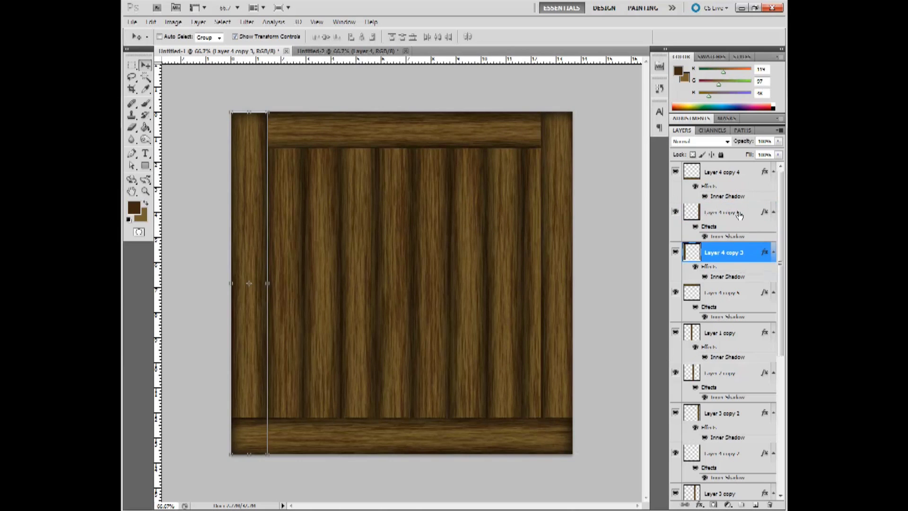
right_click(739, 215)
left_click(719, 257)
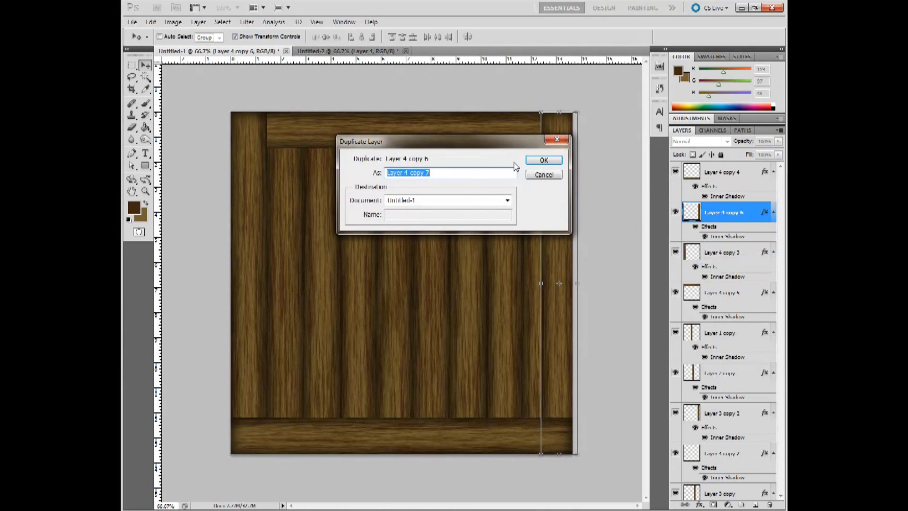
Create Layer 4 copy 7 and rotate and stretch it into a bottom-left to top-right diagonal brace.
left_click(544, 159)
left_click_drag(559, 176, 395, 185)
left_click_drag(424, 126, 531, 185)
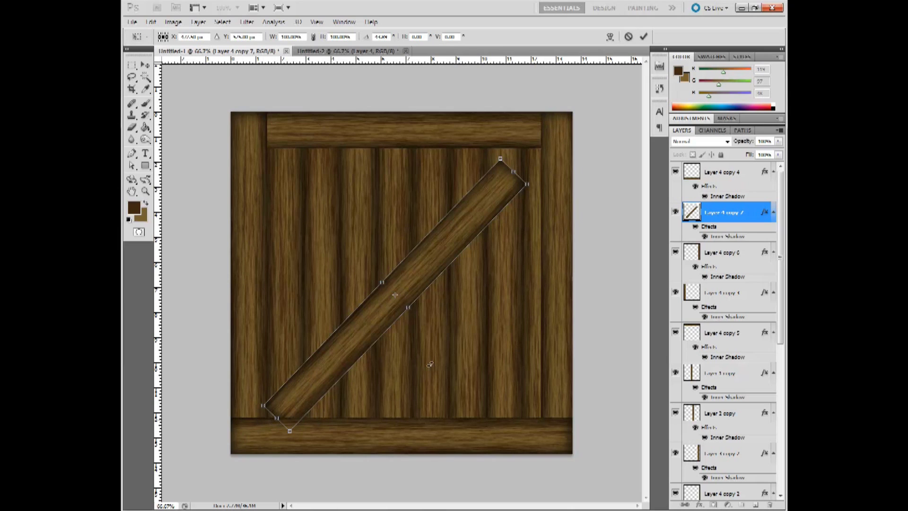
left_click_drag(552, 188, 556, 137)
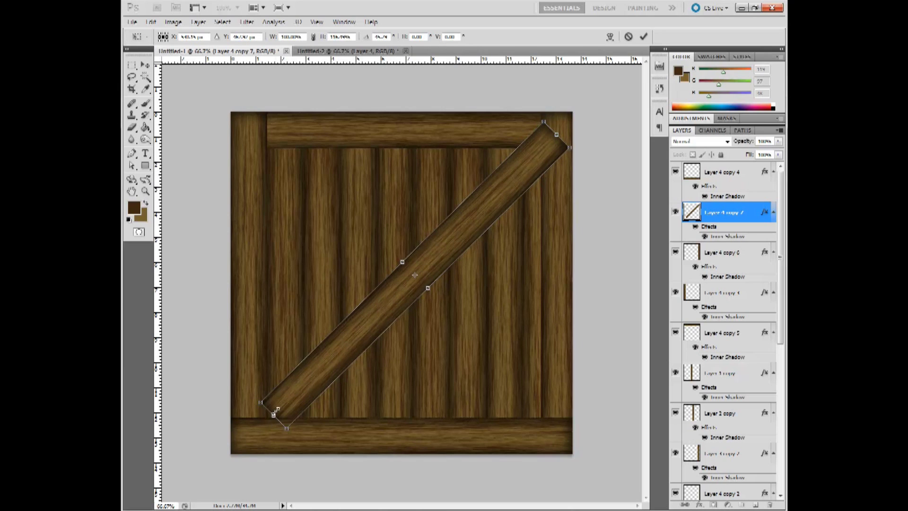
left_click_drag(277, 409, 259, 433)
key("Return")
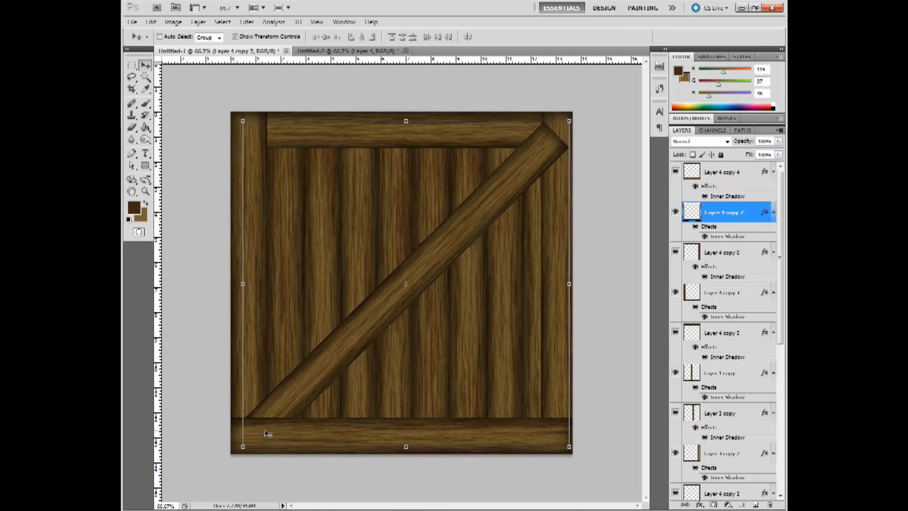
Move the diagonal brace layer lower in the stack so it sits behind the border planks.
left_click(739, 253)
left_click(736, 215)
left_click_drag(736, 215, 744, 349)
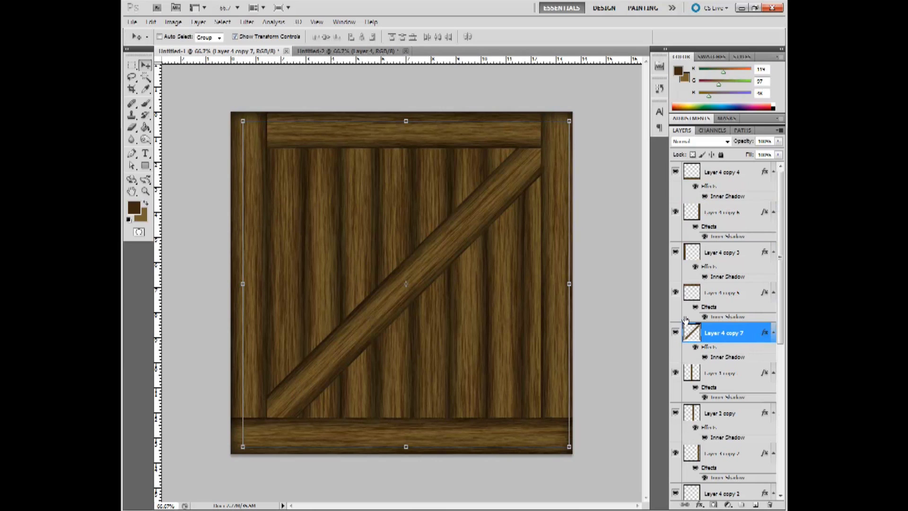
key("ctrl+z")
key("ctrl+z")
left_click(146, 141)
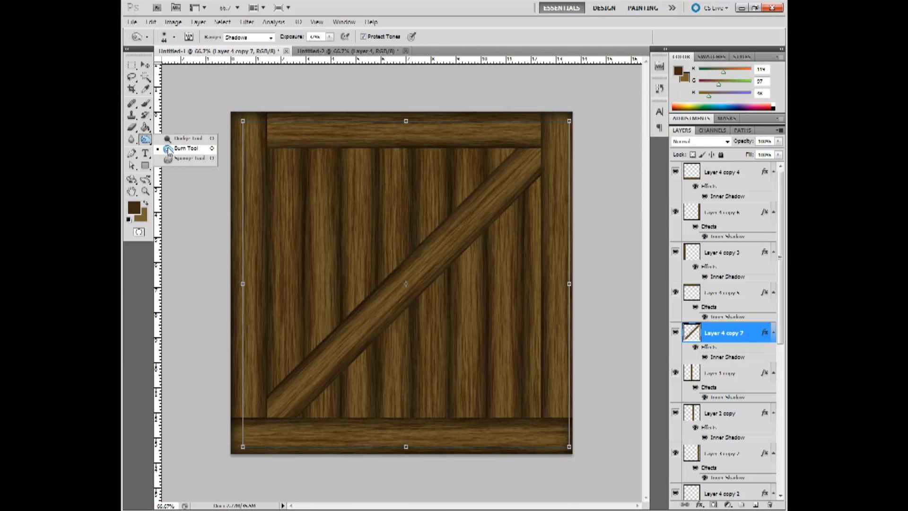
Set the Dodge Tool brush size to 112 and lighten the diagonal brace along its length.
left_click(169, 138)
mouse_move(462, 236)
left_mouse_down()
mouse_move(521, 257)
mouse_move(419, 255)
mouse_move(446, 280)
mouse_move(405, 261)
left_mouse_up()
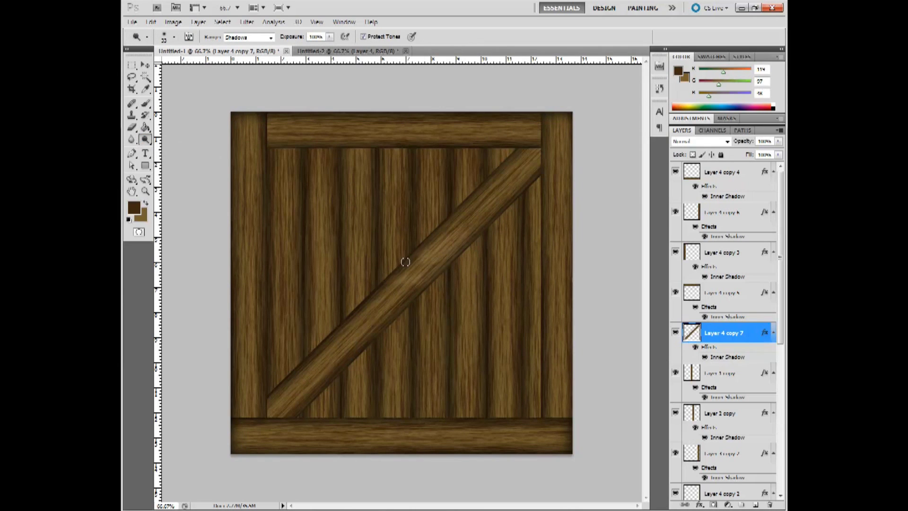
left_click(174, 36)
left_click_drag(197, 68, 153, 65)
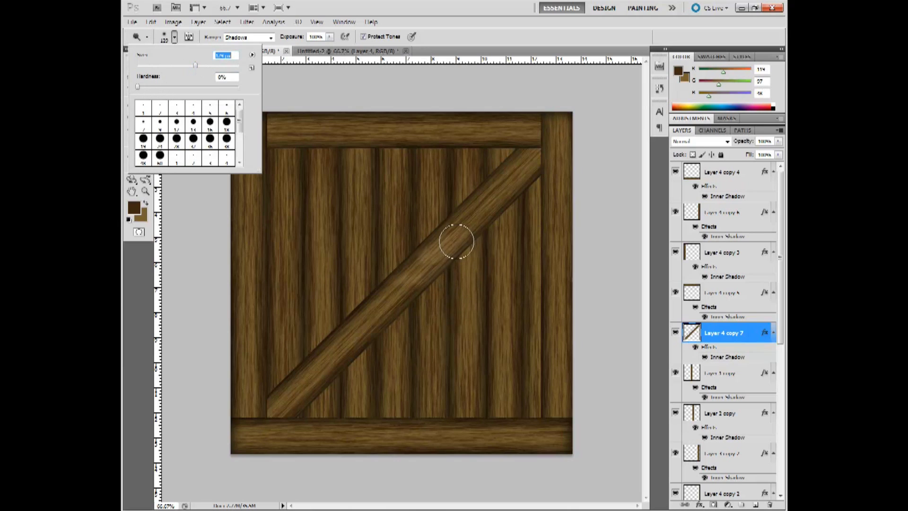
left_click(322, 130)
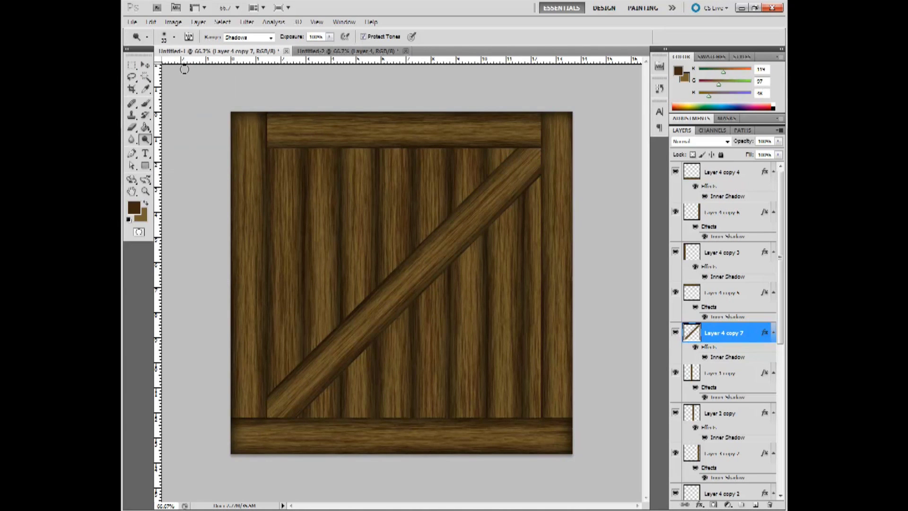
left_click(174, 37)
type("112")
key("Return")
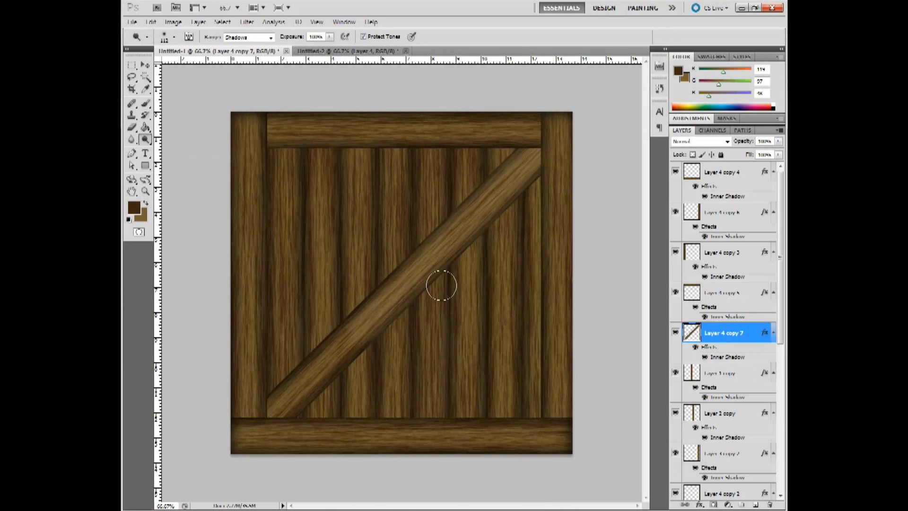
mouse_move(345, 355)
left_mouse_down()
mouse_move(395, 294)
mouse_move(416, 203)
mouse_move(426, 236)
mouse_move(494, 208)
left_mouse_up()
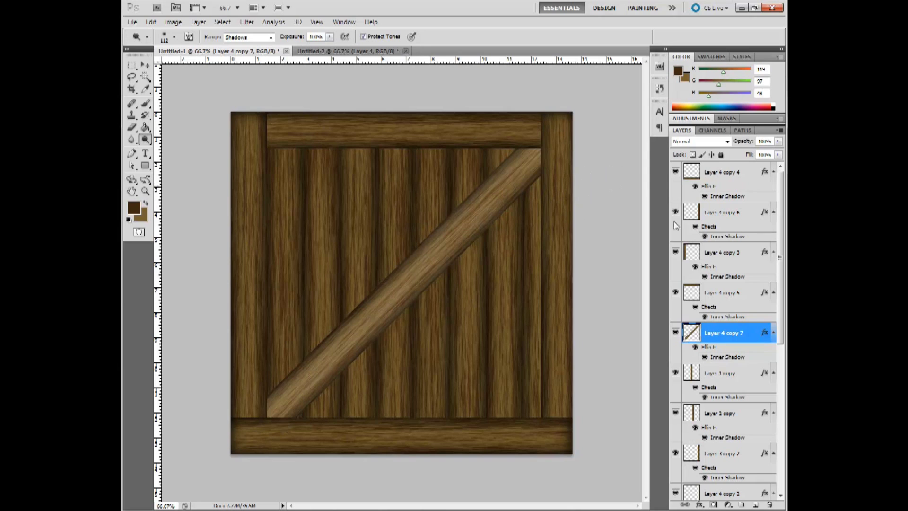
Dodge the left, right, bottom and top border planks, each on its own layer.
left_click(746, 307)
left_click(749, 253)
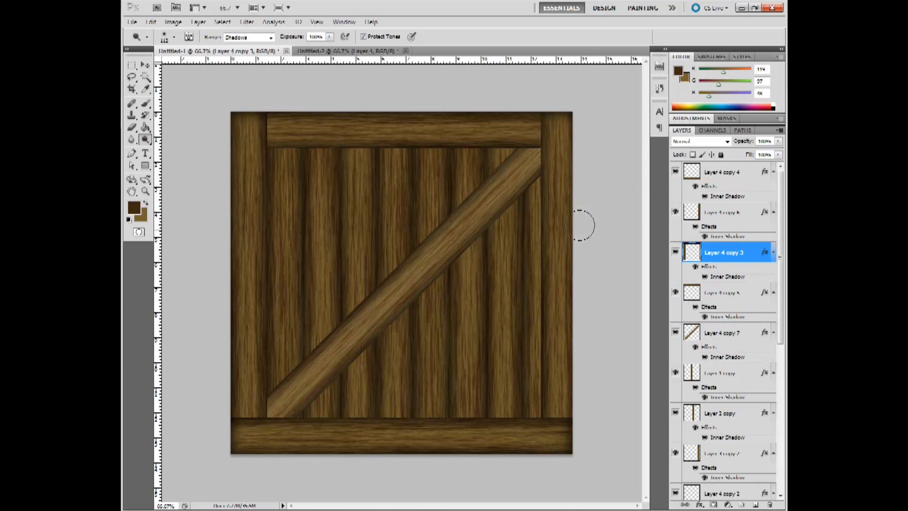
mouse_move(237, 219)
left_mouse_down()
mouse_move(260, 256)
mouse_move(244, 158)
mouse_move(236, 367)
mouse_move(263, 223)
mouse_move(271, 329)
mouse_move(256, 361)
mouse_move(255, 433)
left_mouse_up()
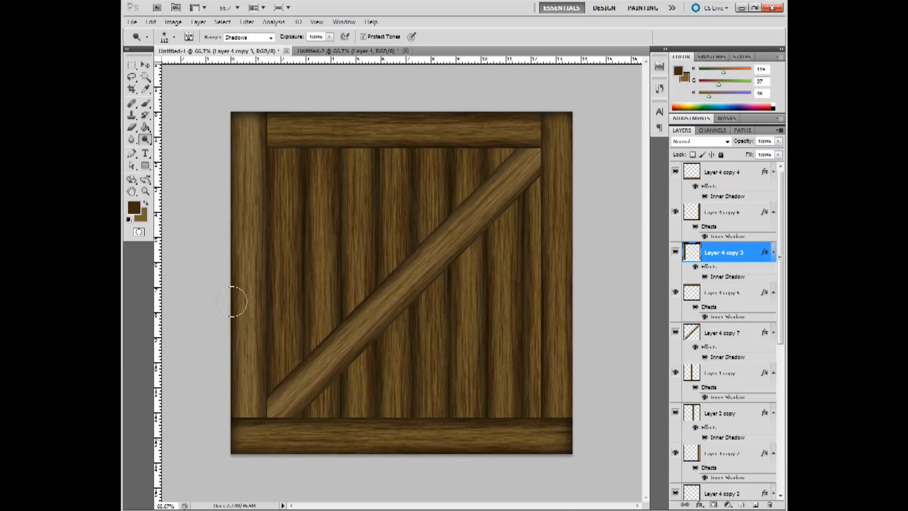
left_click(719, 222)
mouse_move(562, 199)
left_mouse_down()
mouse_move(539, 325)
mouse_move(559, 412)
left_mouse_up()
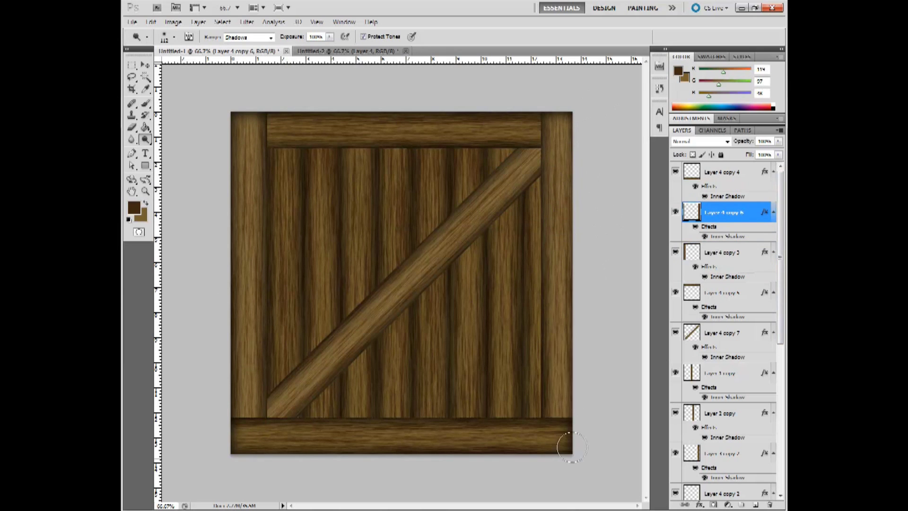
left_click(746, 170)
mouse_move(523, 435)
left_mouse_down()
mouse_move(483, 437)
mouse_move(543, 435)
mouse_move(320, 438)
mouse_move(530, 436)
mouse_move(350, 429)
mouse_move(264, 431)
mouse_move(272, 436)
mouse_move(239, 437)
left_mouse_up()
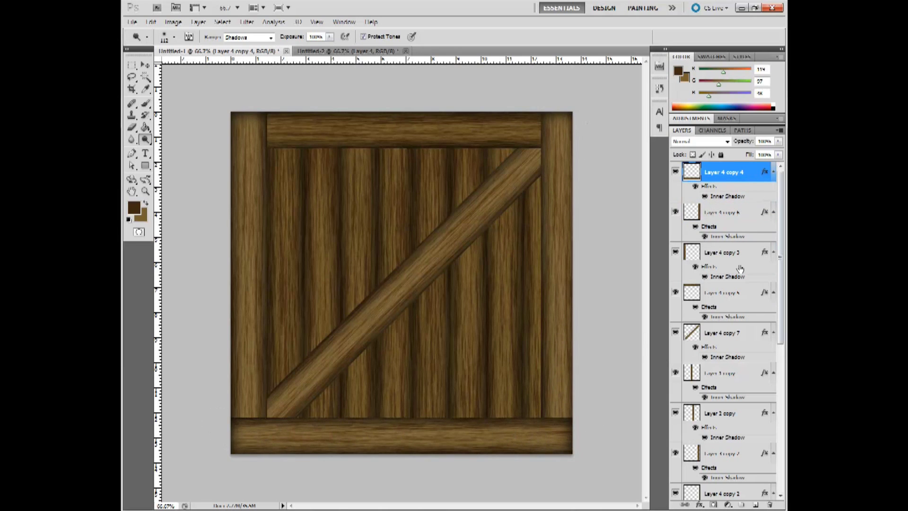
left_click(723, 293)
mouse_move(441, 141)
left_mouse_down()
mouse_move(368, 117)
mouse_move(250, 128)
mouse_move(210, 148)
left_mouse_up()
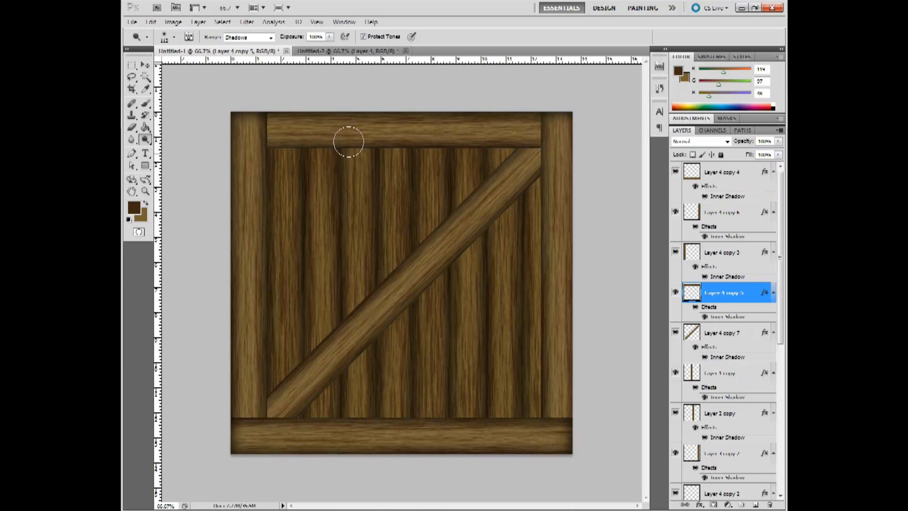
Merge Layer 4 copy 4 through Layer 4 copy 7 into one layer and nudge it over the planks.
left_click(145, 65)
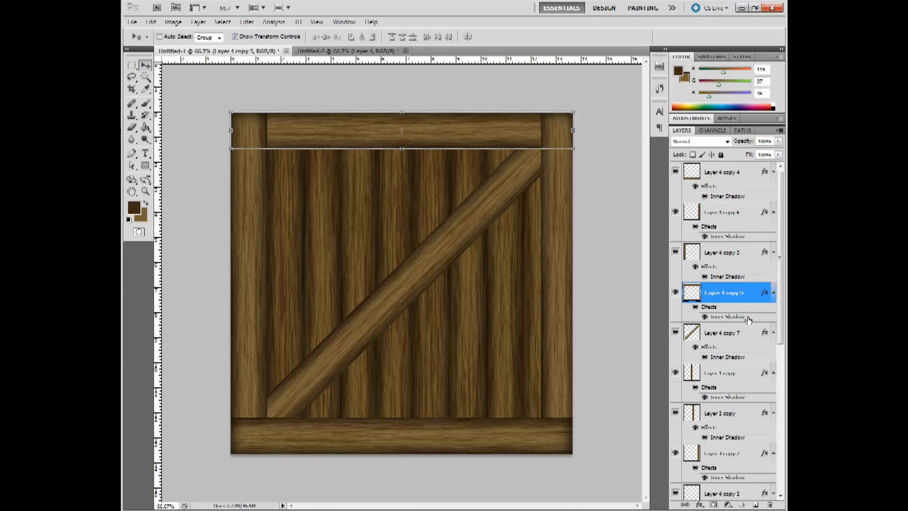
left_click(731, 340)
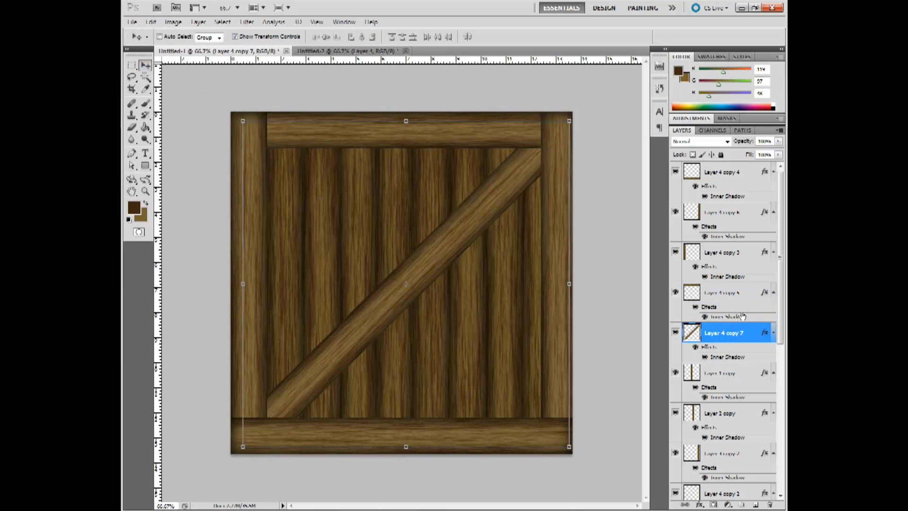
left_click(737, 173, "shift")
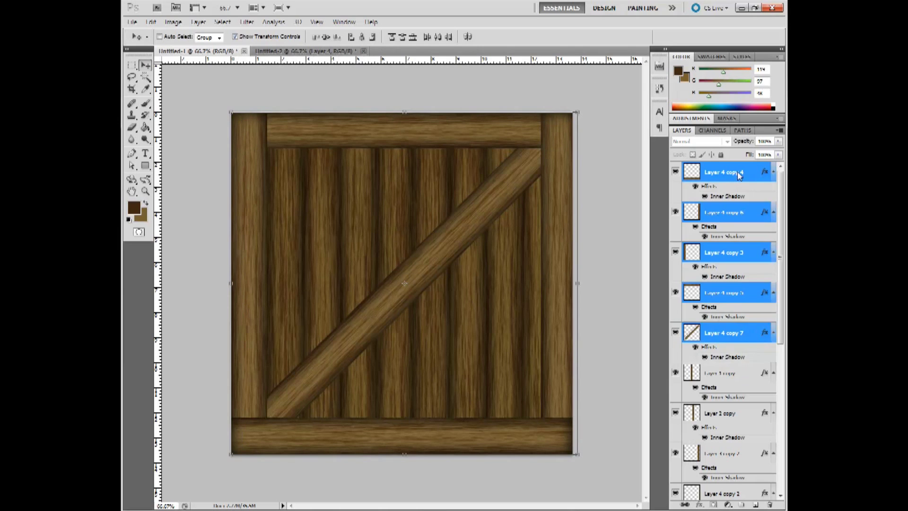
right_click(740, 175)
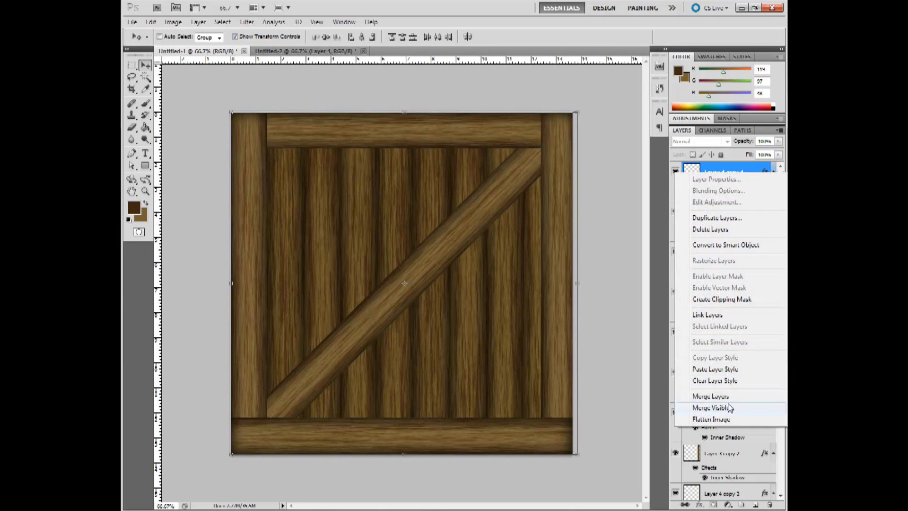
left_click(711, 396)
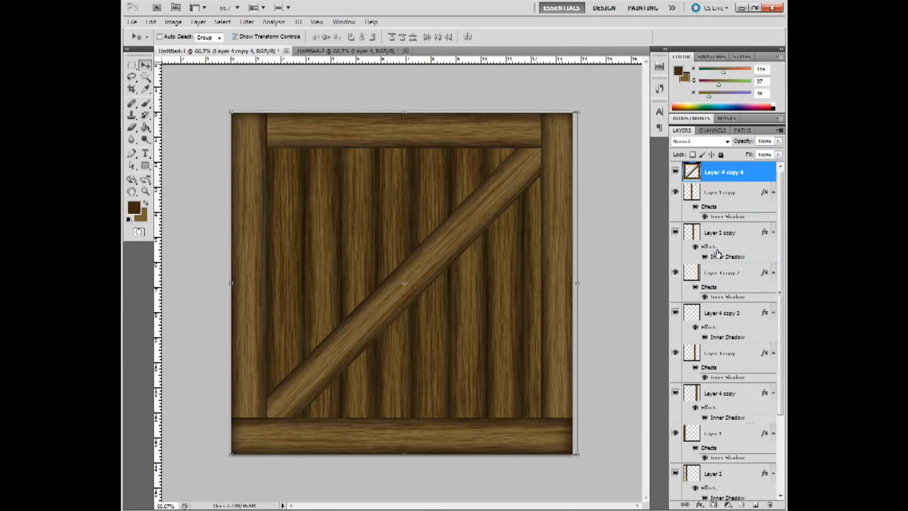
left_click_drag(545, 178, 562, 172)
Apply a Drop Shadow with 0 px distance to the merged frame-and-brace layer.
double_click(751, 171)
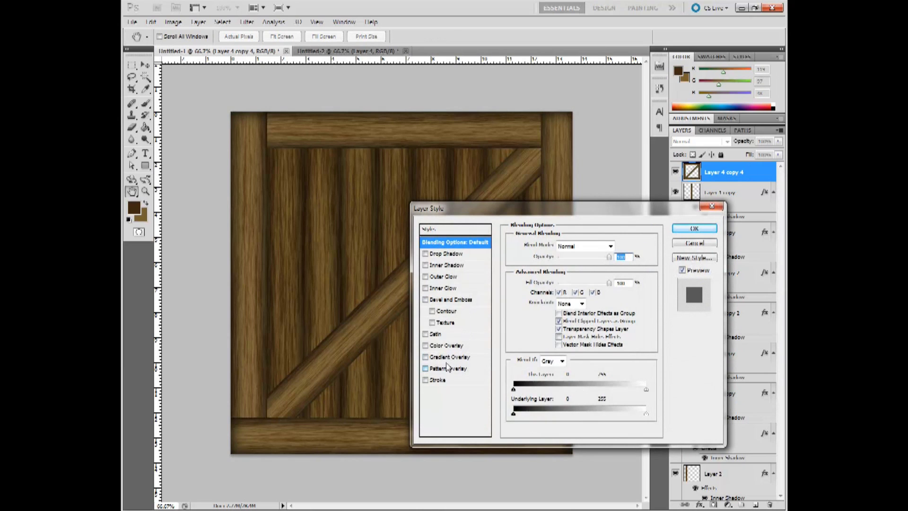
left_click(466, 255)
left_click_drag(550, 288, 559, 311)
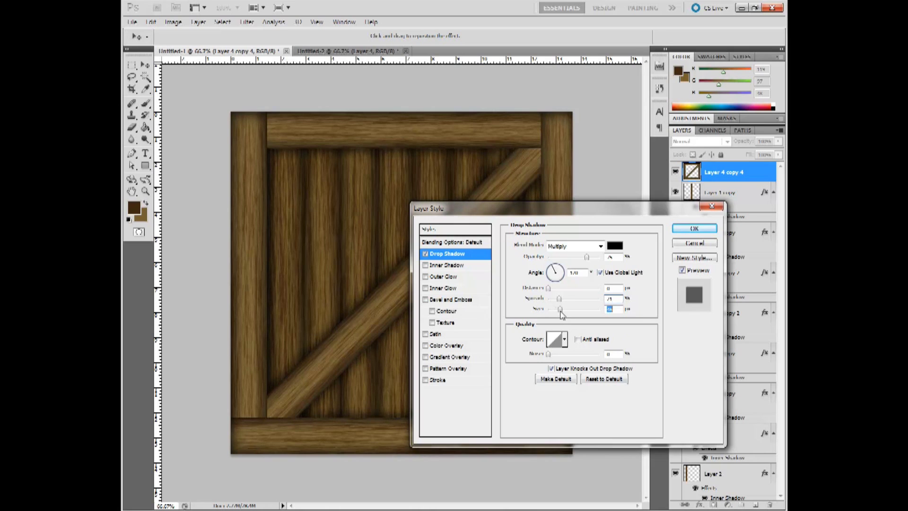
left_click(694, 228)
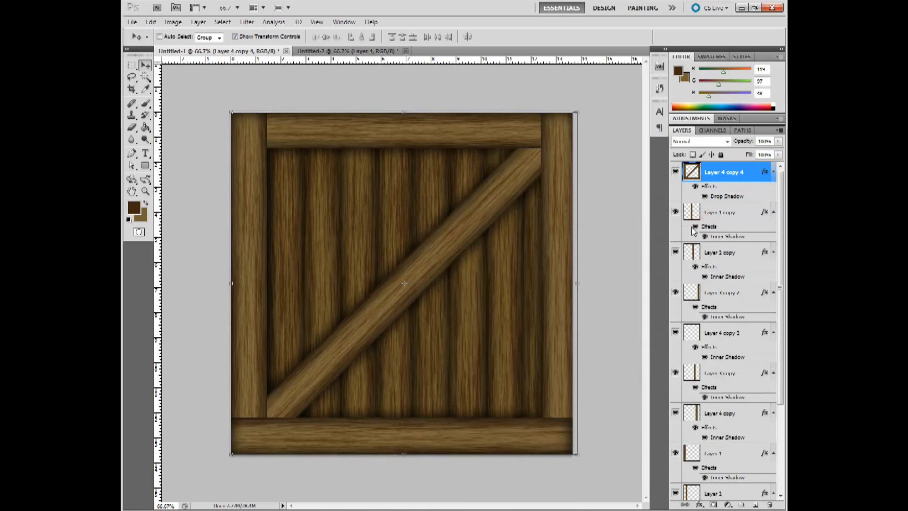